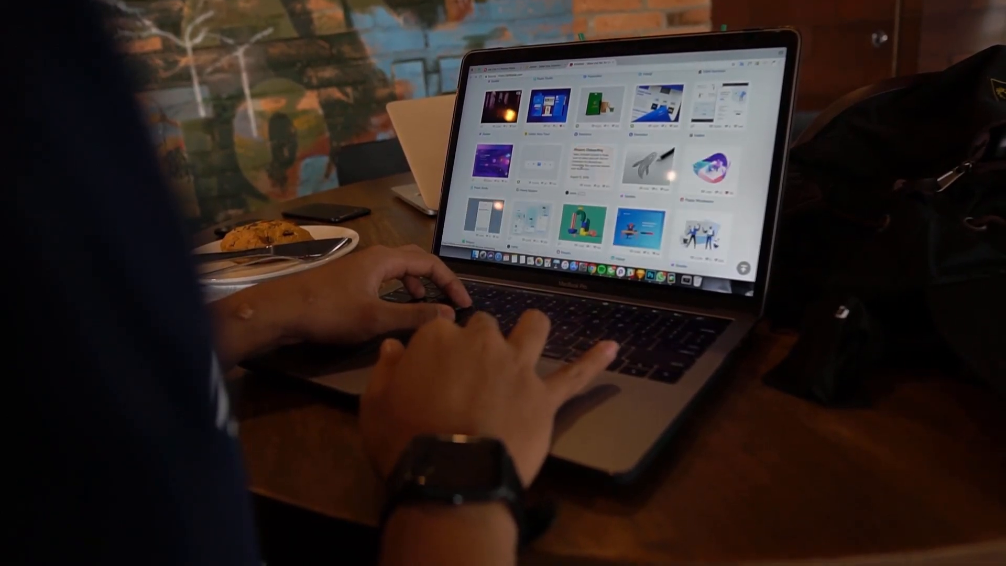
scroll(580, 168, down, 3)
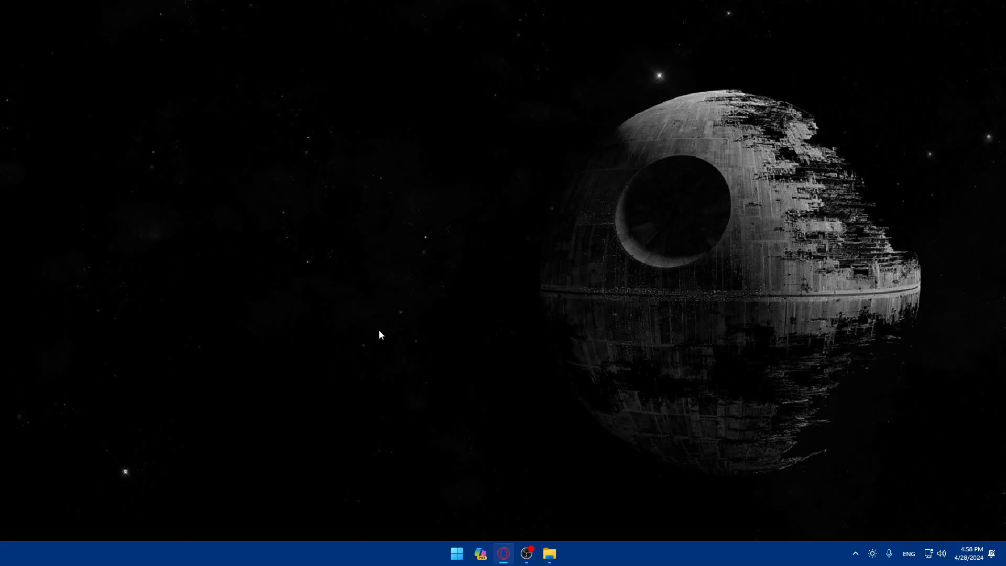
- Launch the Brave browser and load weebly.com
key(super)
text(brave)
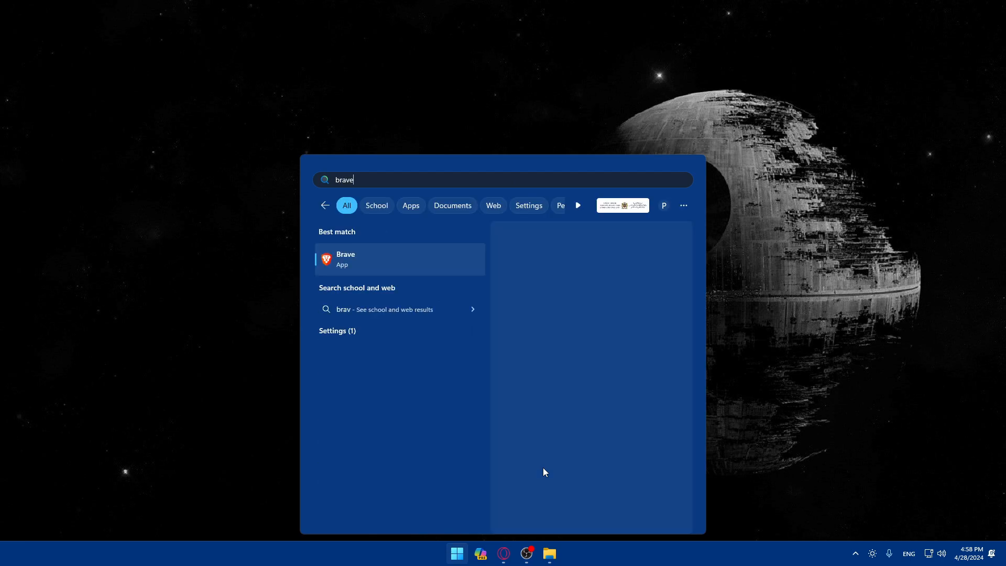
key(Return)
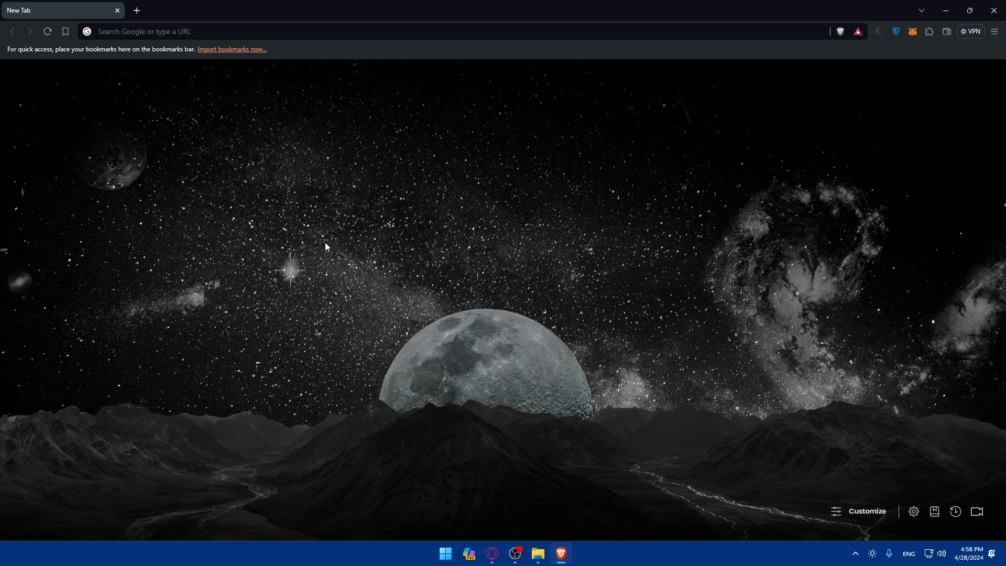
click(200, 37)
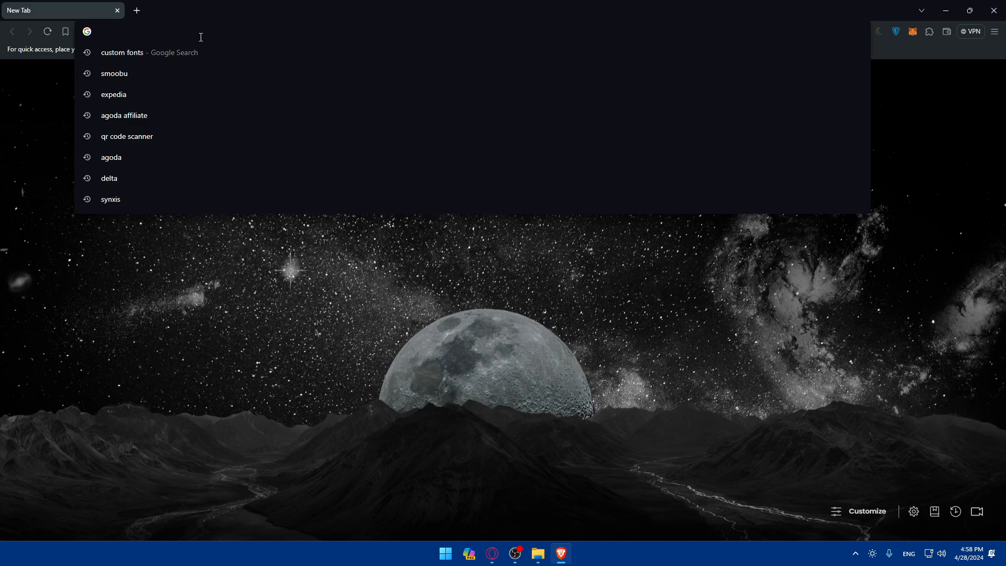
text(weebly.com)
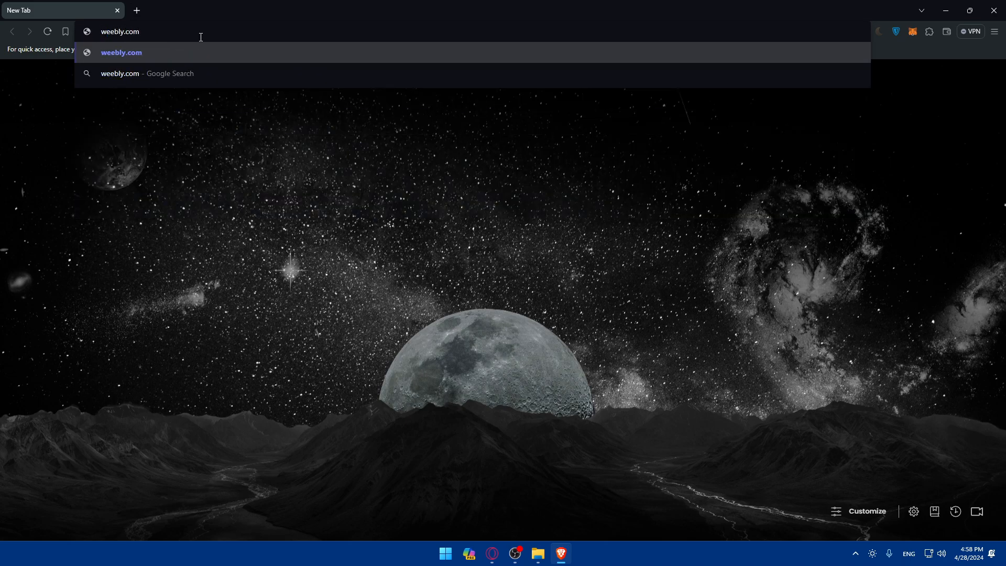
key(Return)
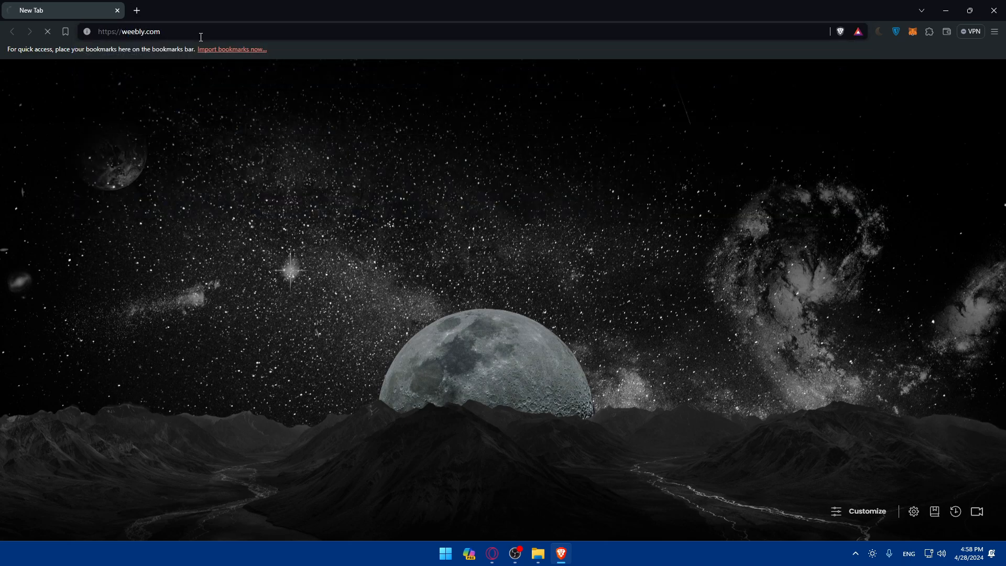
- Search Google for google analytics in a new tab, using the suggested corrected spelling
key(ctrl+t)
text(*goo)
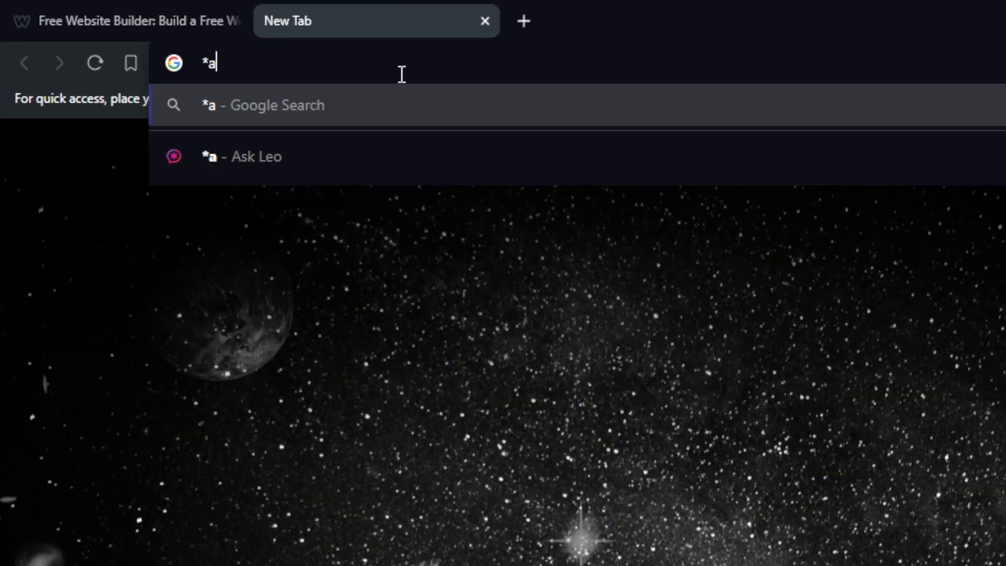
key(BackSpace)
key(BackSpace)
key(BackSpace)
key(BackSpace)
text(g)
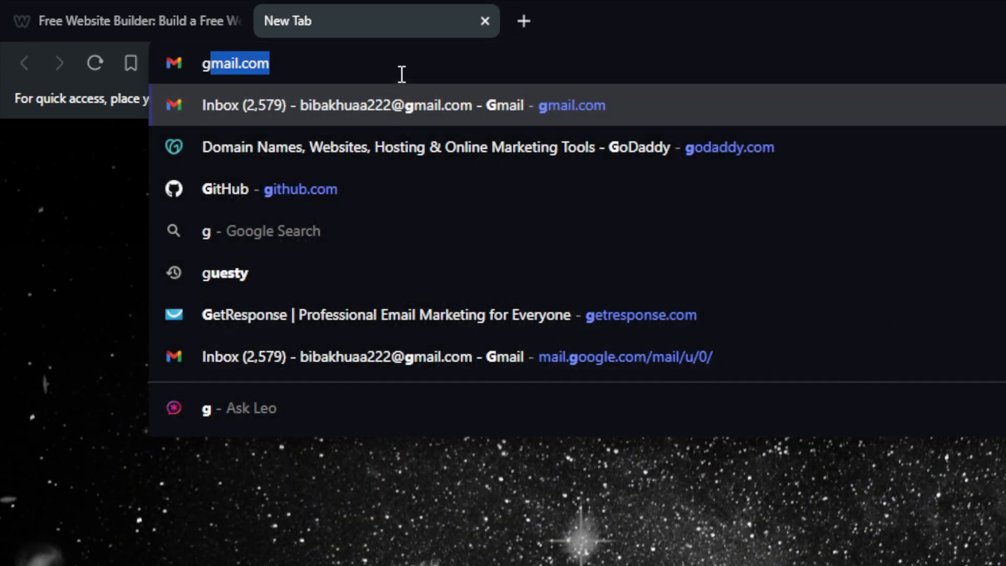
text(oogle abn)
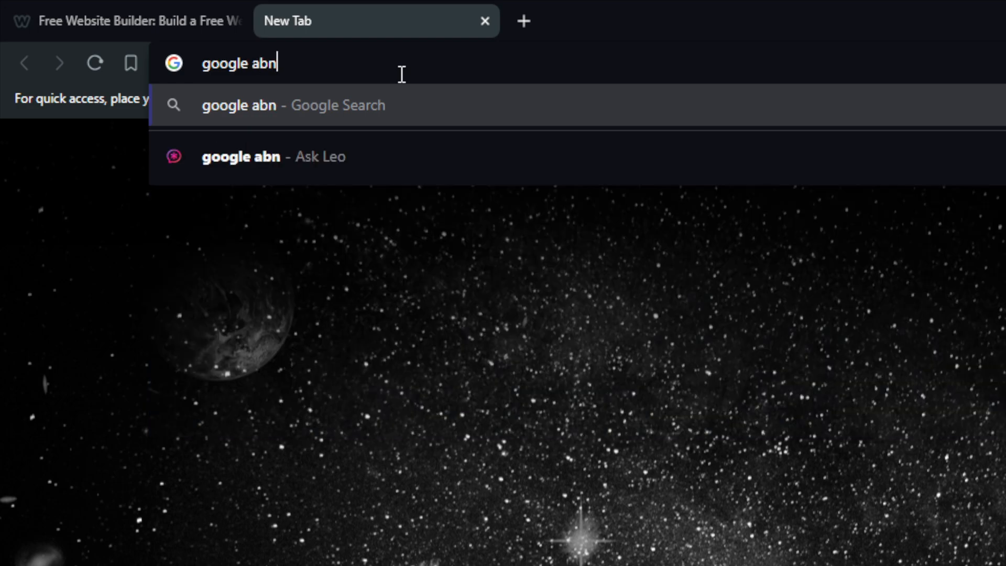
key(BackSpace)
key(BackSpace)
text(naty)
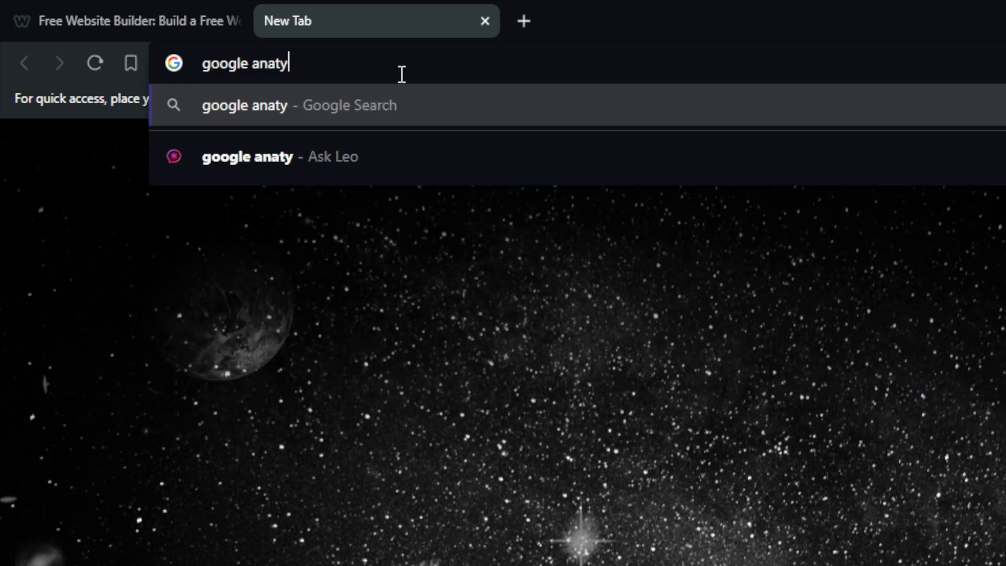
key(BackSpace)
text(ylicts)
key(Return)
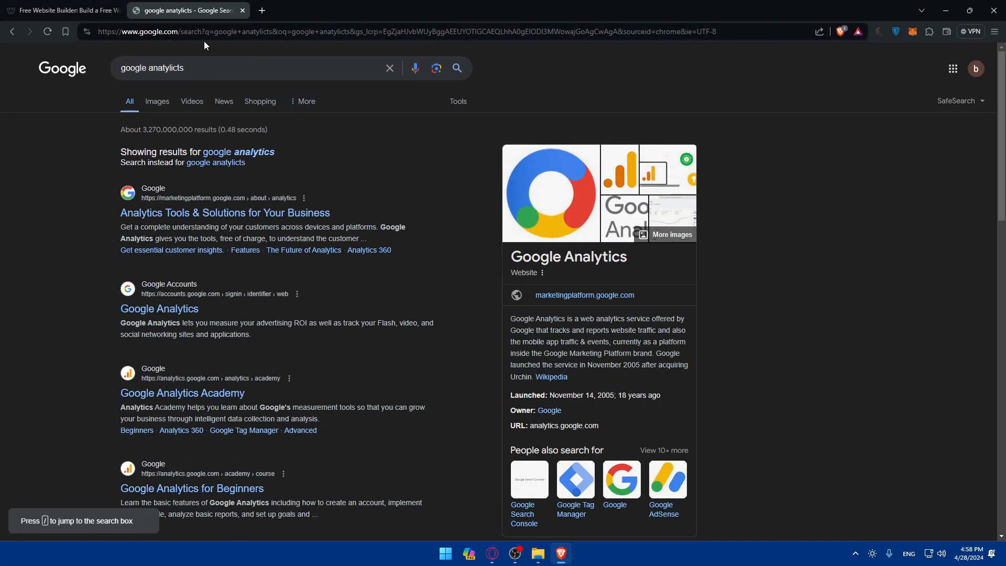
click(247, 152)
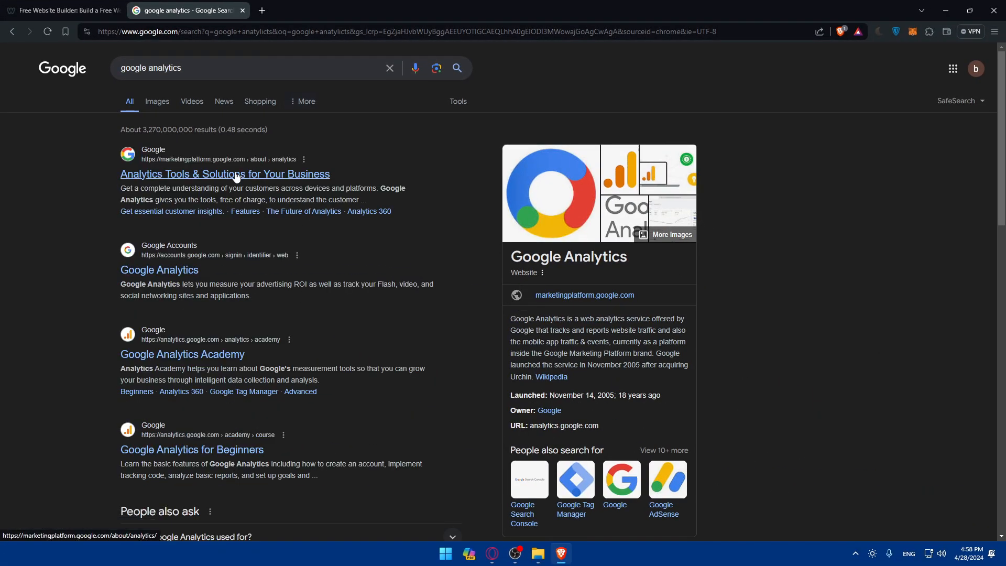
- Open the Analytics Tools & Solutions, Google Analytics and Google Analytics Academy search results, the first two in separate tabs
middle_click(234, 174)
middle_click(173, 271)
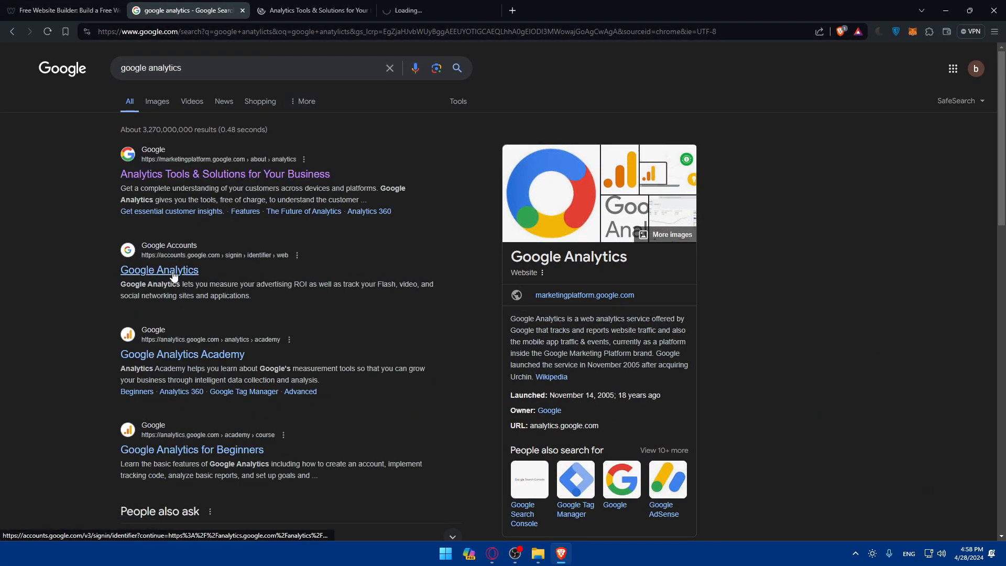
click(191, 360)
- Return to the Weebly homepage and open its login page
click(74, 7)
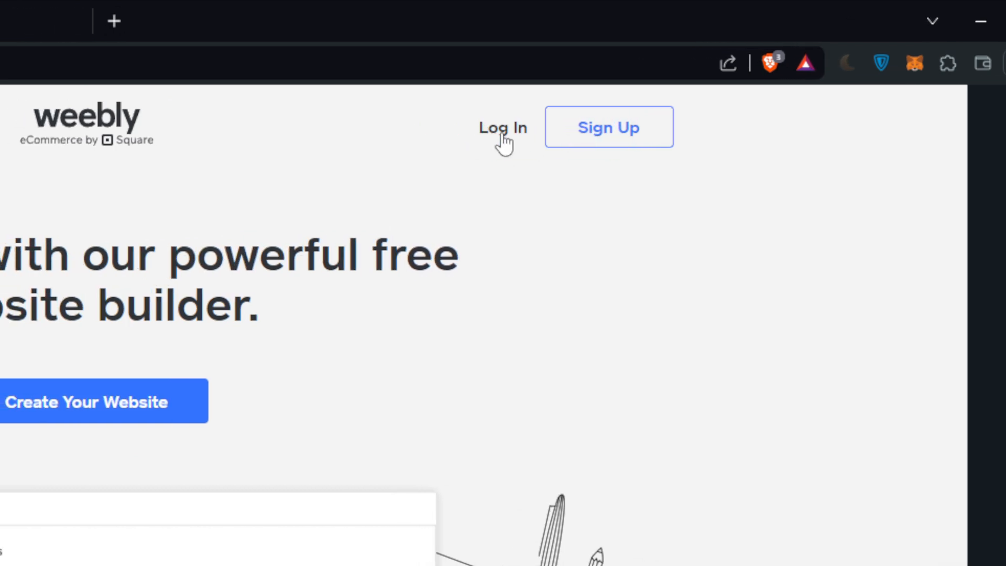
click(503, 131)
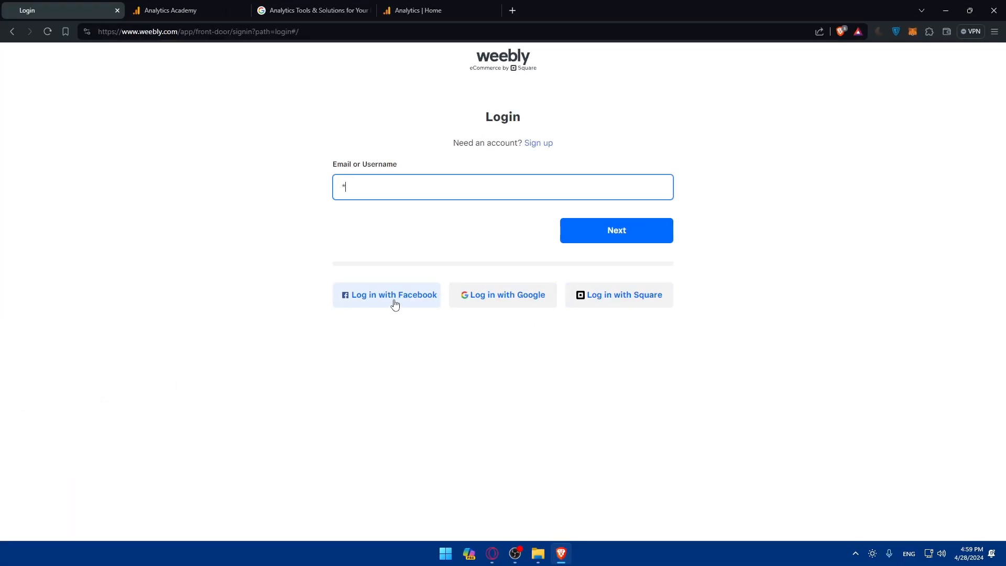
click(540, 146)
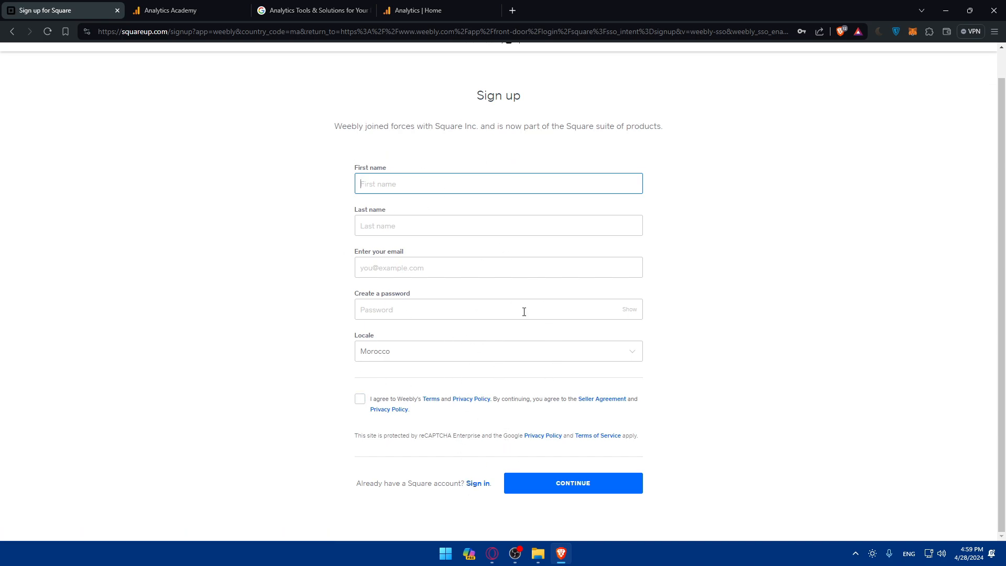
click(479, 485)
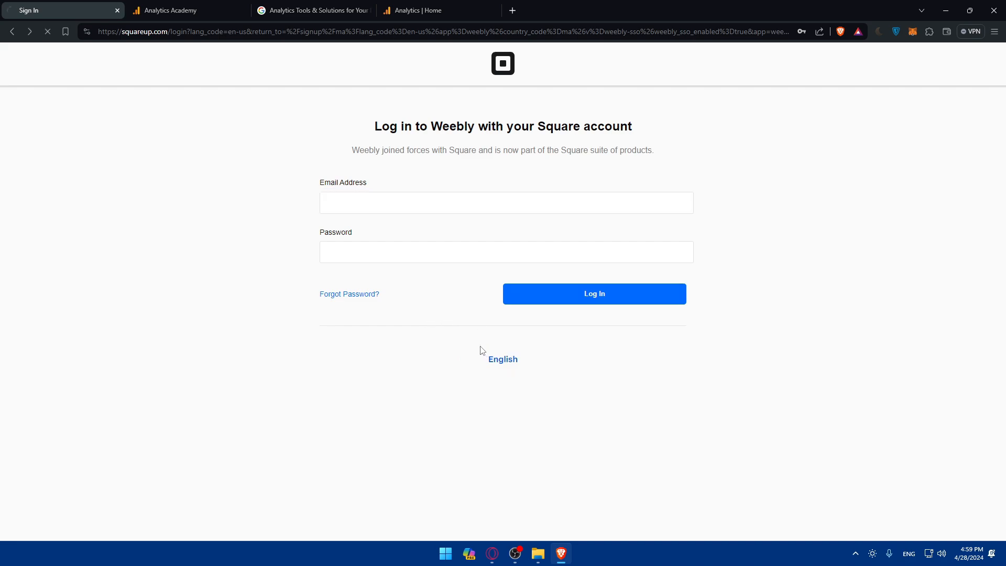
click(495, 316)
key(alt+Left)
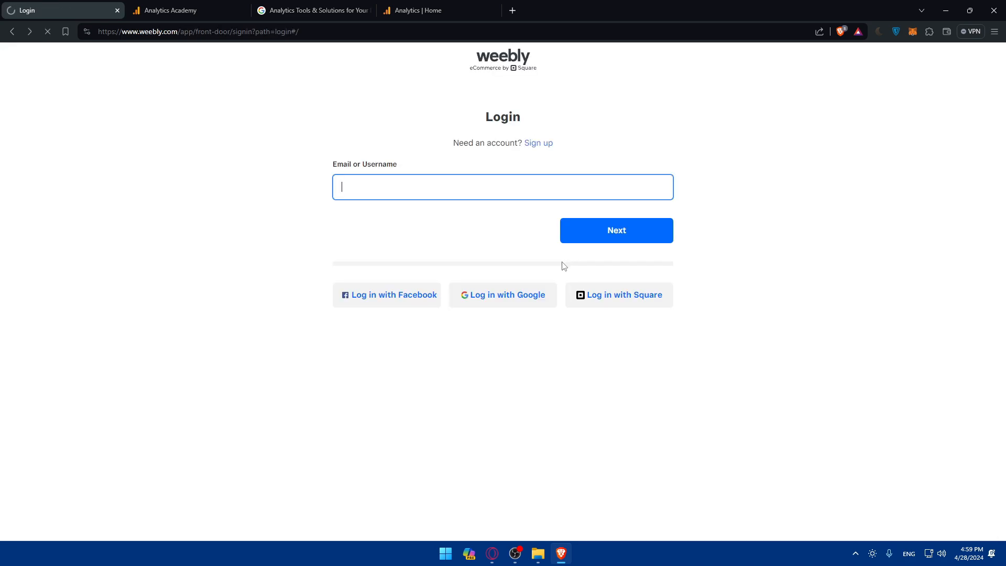
- Log in to Weebly with Google, choosing the second listed account and approving the sign-in
click(490, 302)
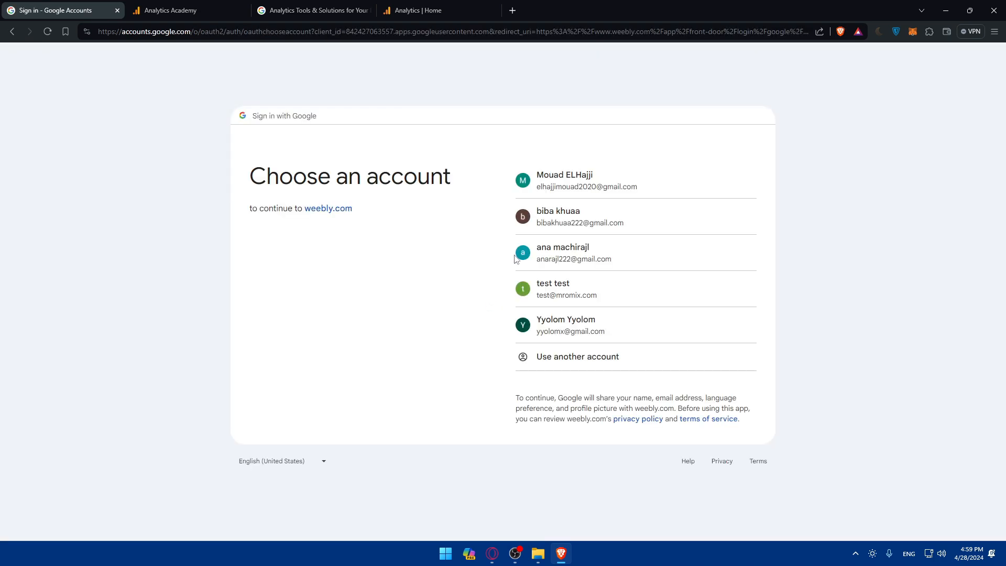
click(543, 226)
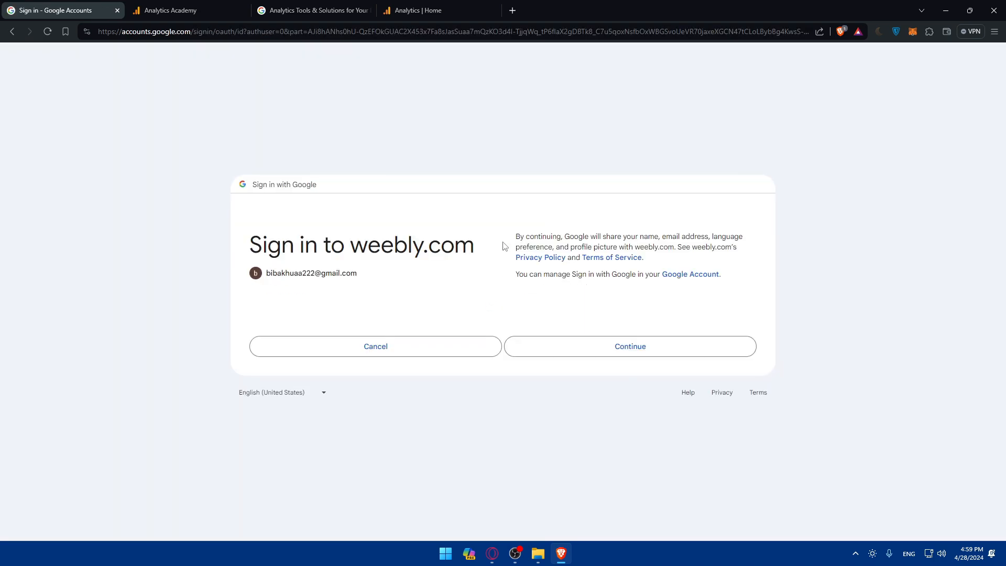
drag(536, 234, 591, 233)
click(592, 233)
click(634, 348)
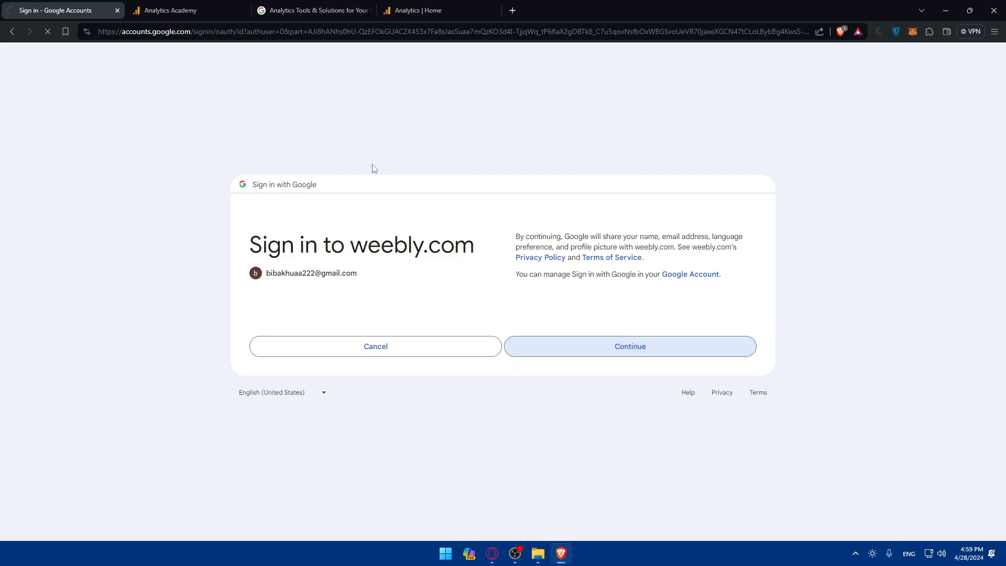
- Close the Analytics Academy and Analytics Tools & Solutions pages, and dismiss the quick help notice on the Analytics home page
click(219, 10)
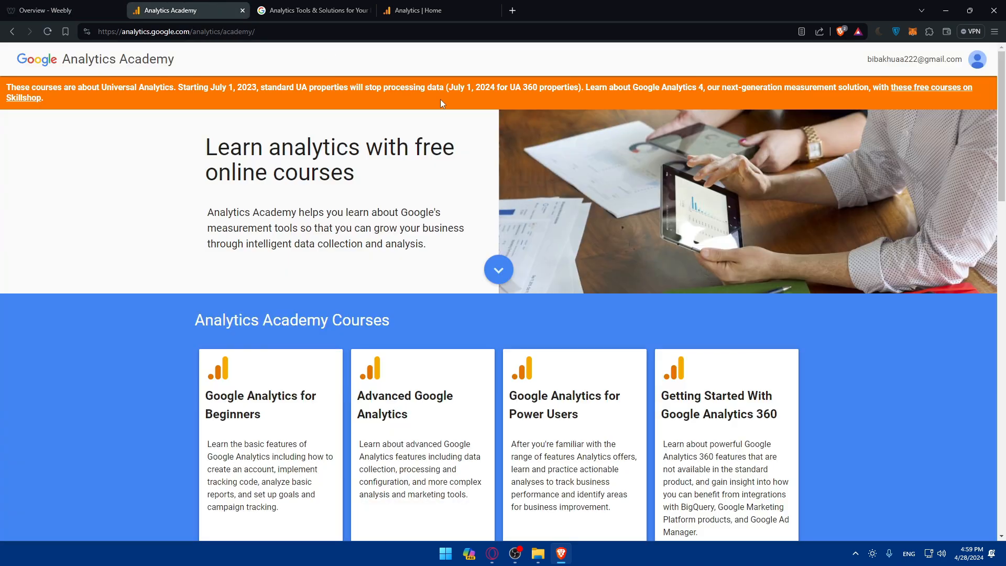
click(322, 11)
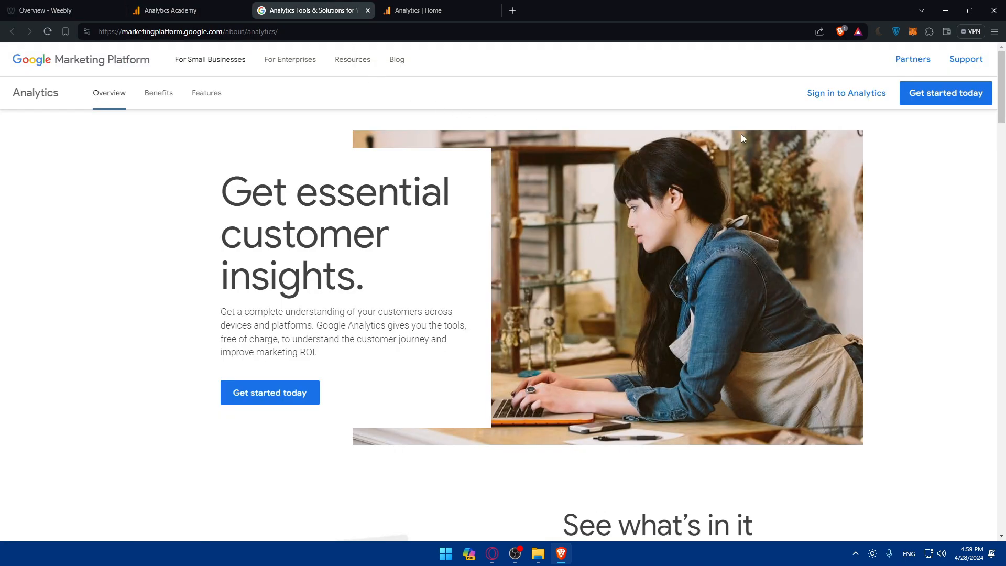
click(388, 7)
click(236, 11)
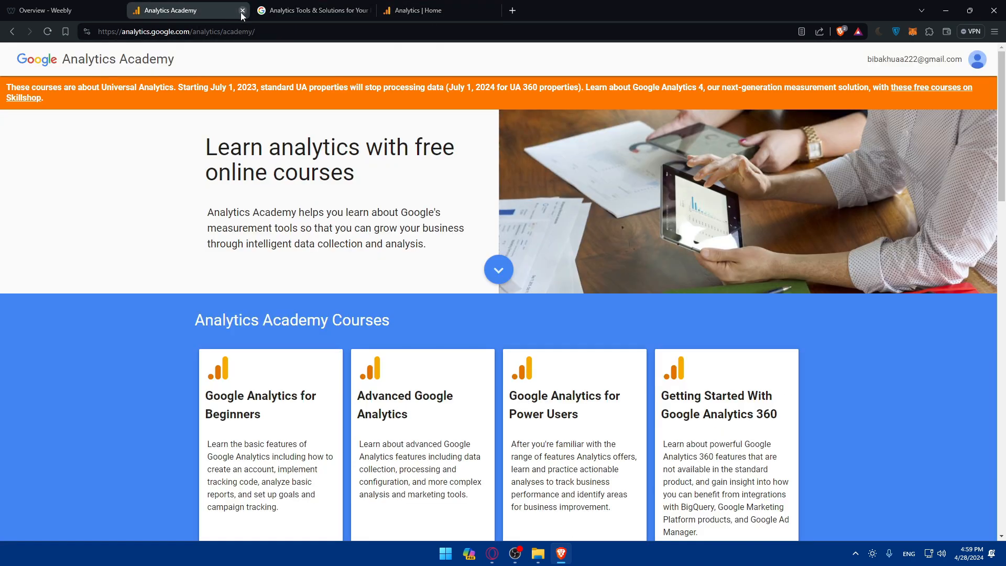
click(242, 11)
click(242, 10)
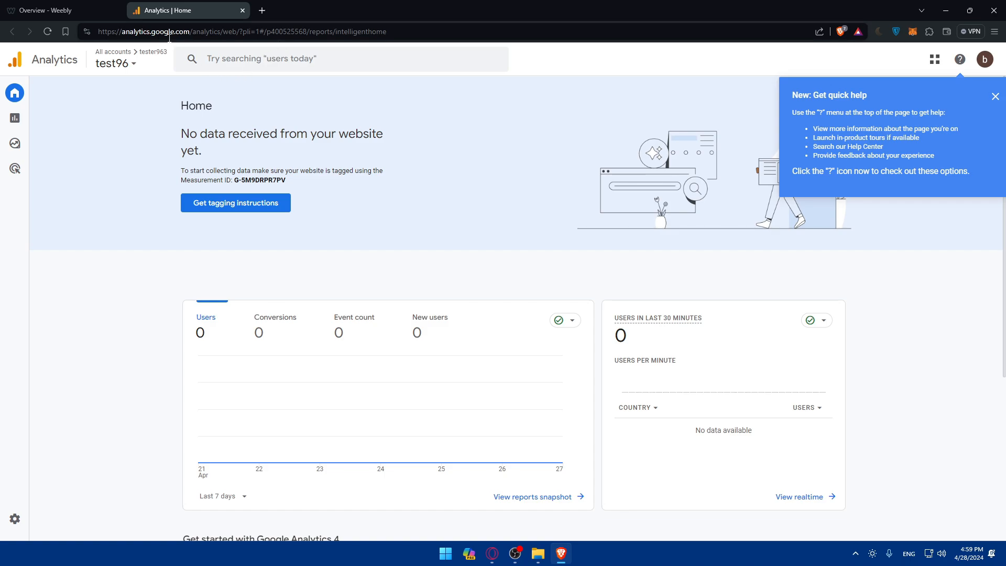
click(995, 97)
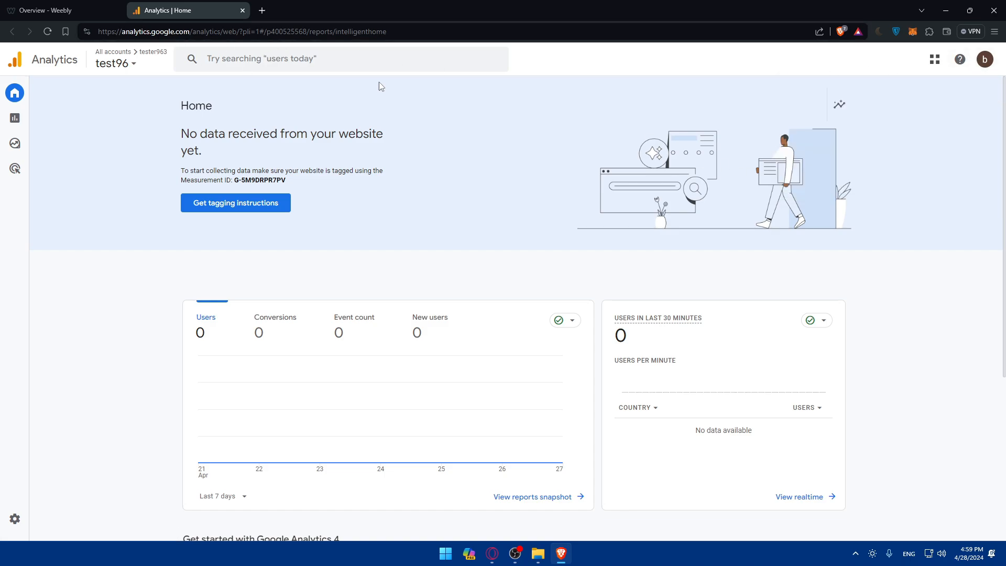
- Examine the Weebly overview dashboard, including the setup tasks and the site statistics for the past 7 days
click(73, 4)
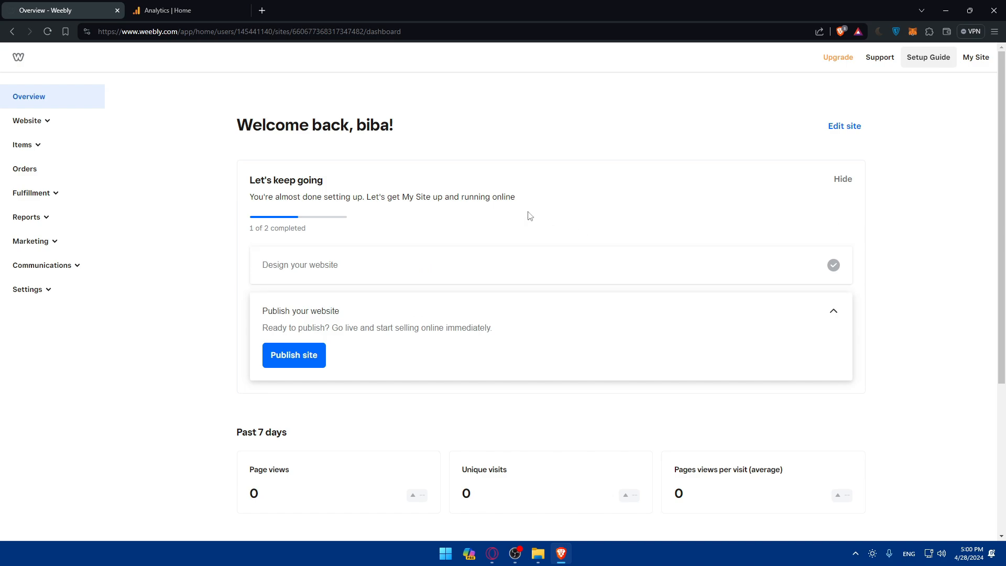
scroll(427, 202, down, 4)
scroll(432, 194, up, 4)
scroll(519, 161, down, 4)
scroll(606, 150, up, 4)
click(168, 11)
click(61, 5)
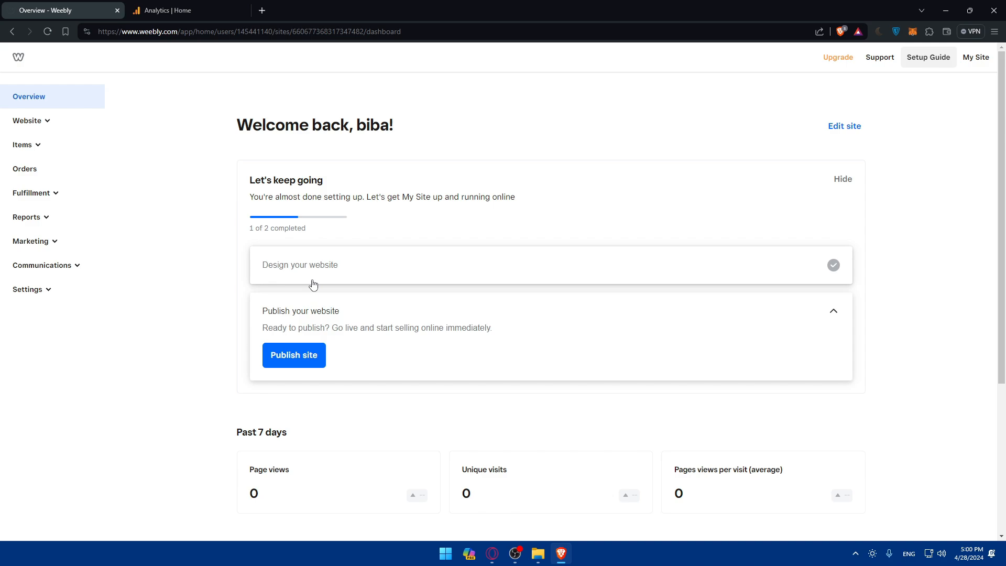
- Open the site in the Weebly editor from the setup tasks and dismiss the domain name selection dialog
click(510, 260)
click(302, 317)
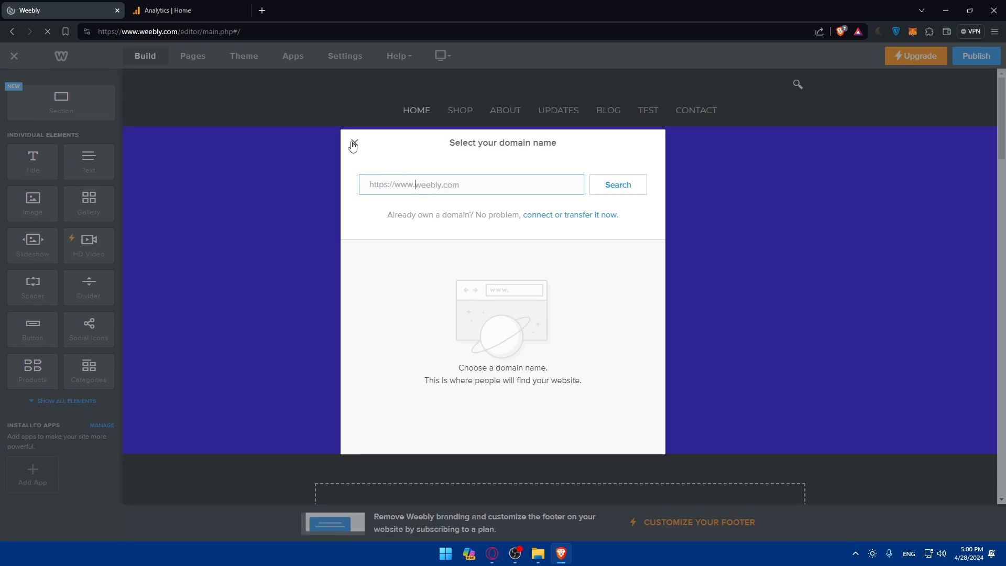
click(355, 143)
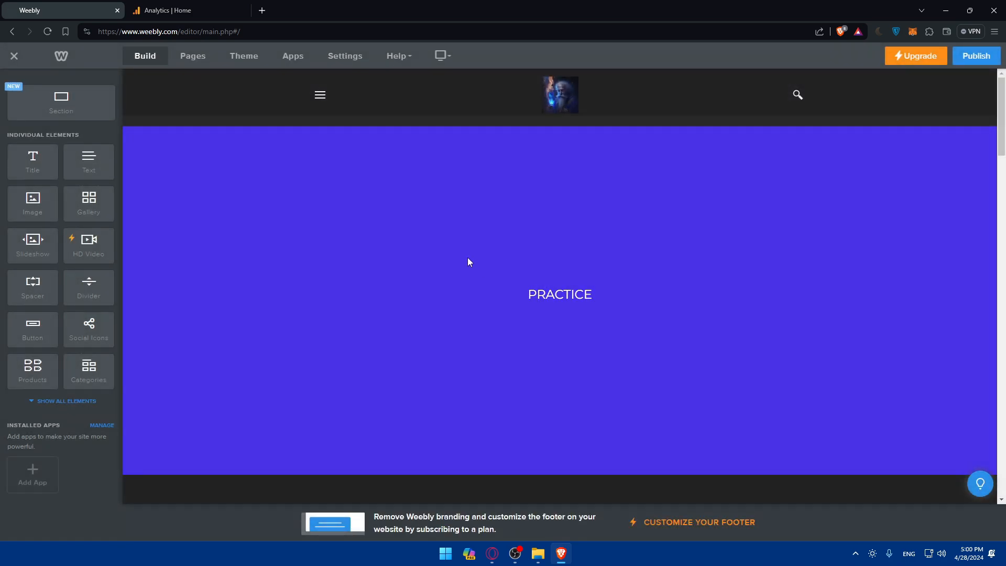
scroll(477, 262, down, 5)
scroll(485, 263, up, 5)
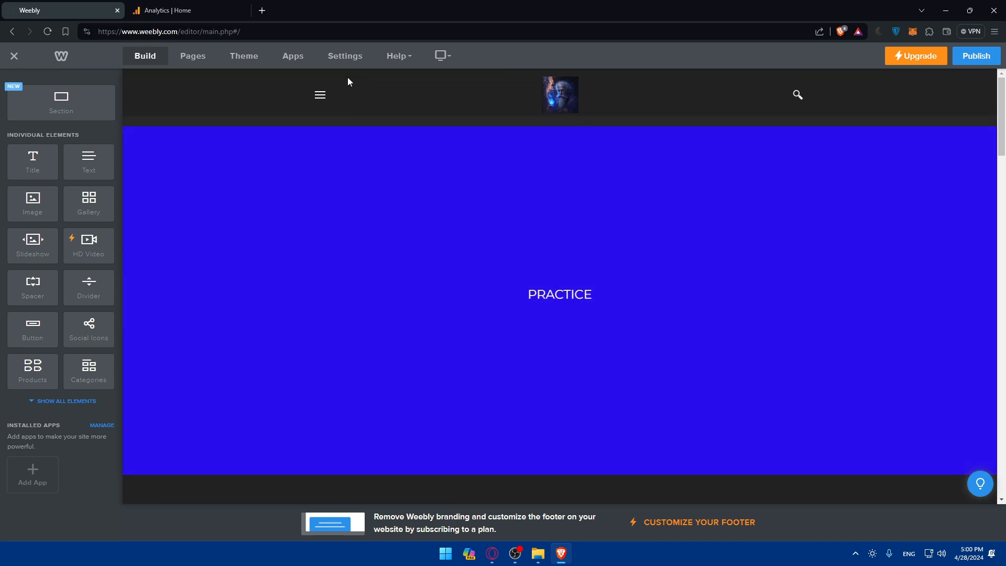
- Open the site's SEO settings and locate the Footer Code field for the Google Analytics tracking code
click(345, 58)
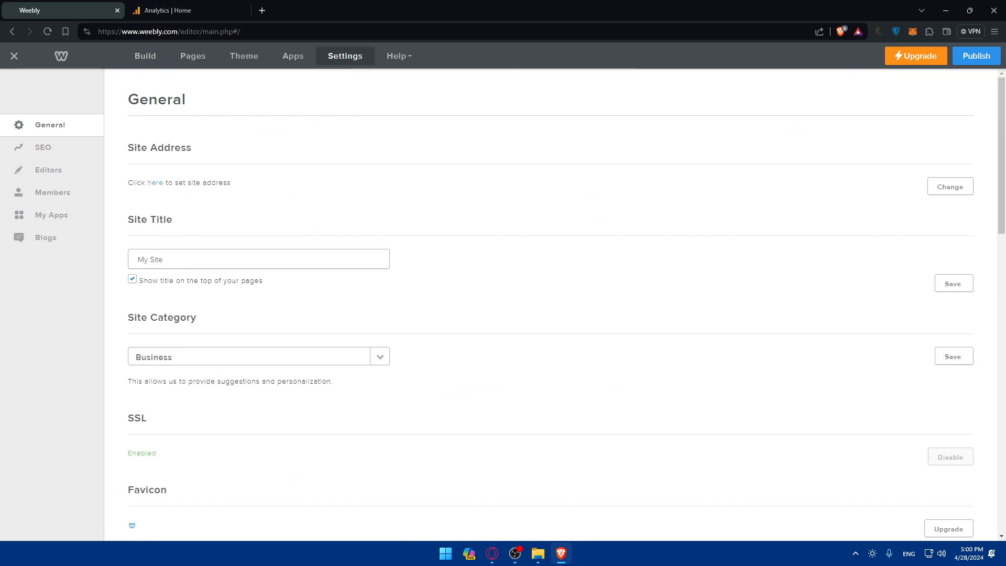
click(55, 157)
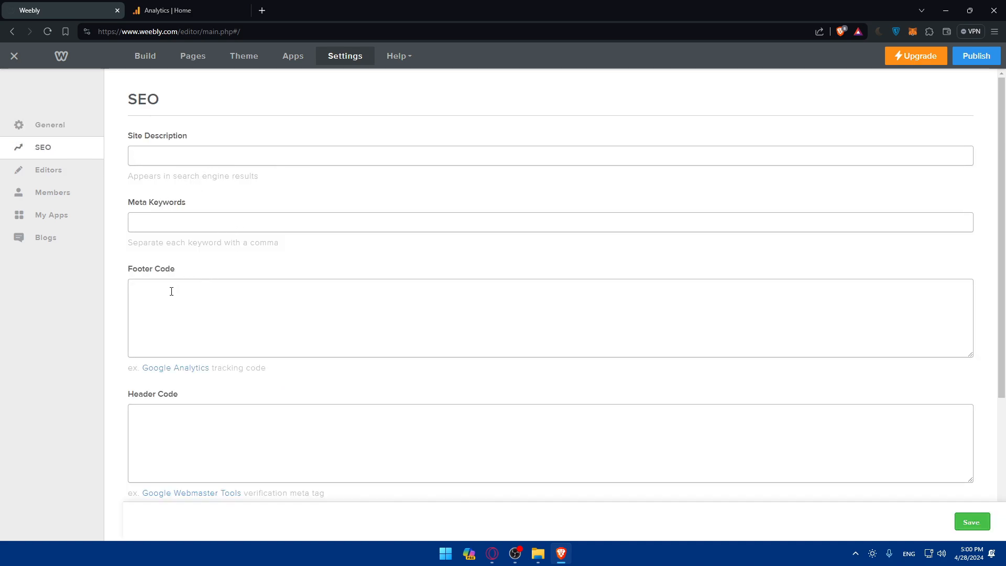
scroll(171, 291, down, 3)
scroll(166, 330, down, 1)
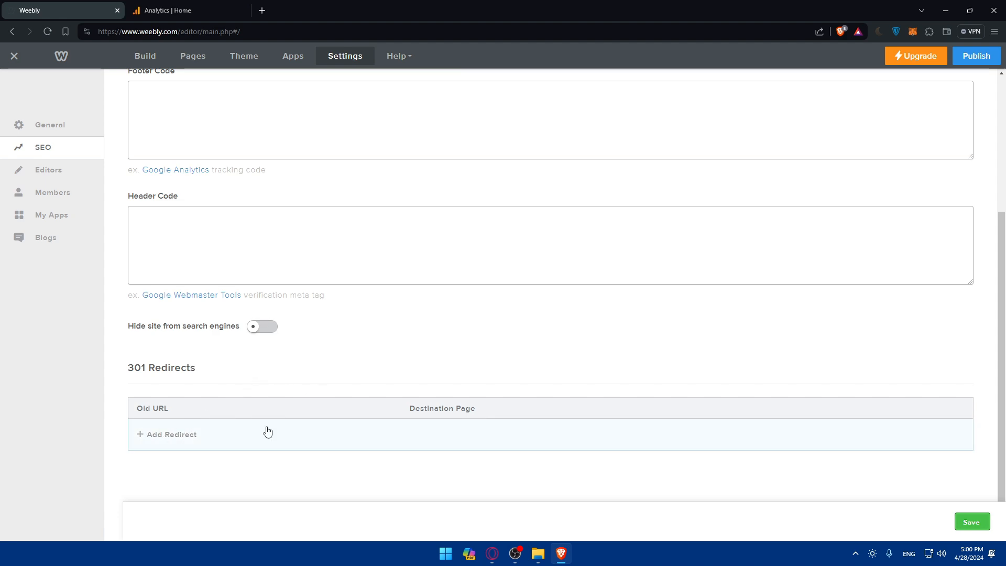
scroll(266, 355, up, 4)
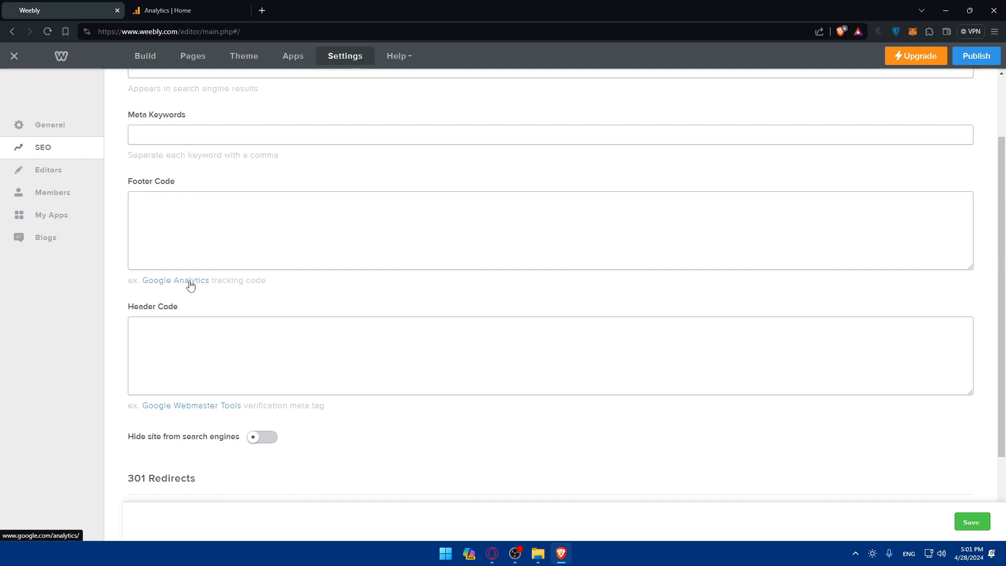
- Switch to Google Analytics, open the tagging instructions from Home, and close the web stream details to reach the Data streams list
click(188, 213)
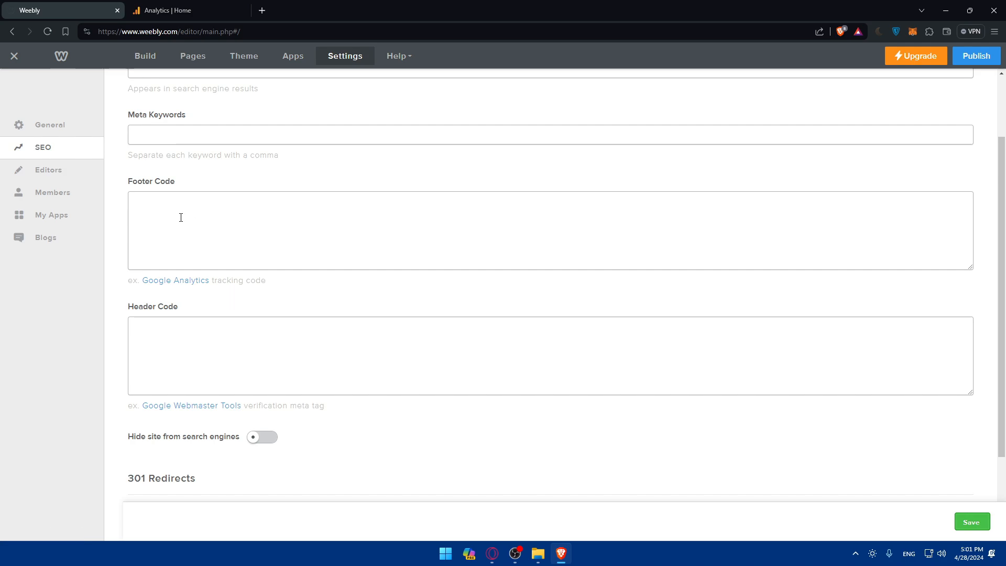
click(209, 10)
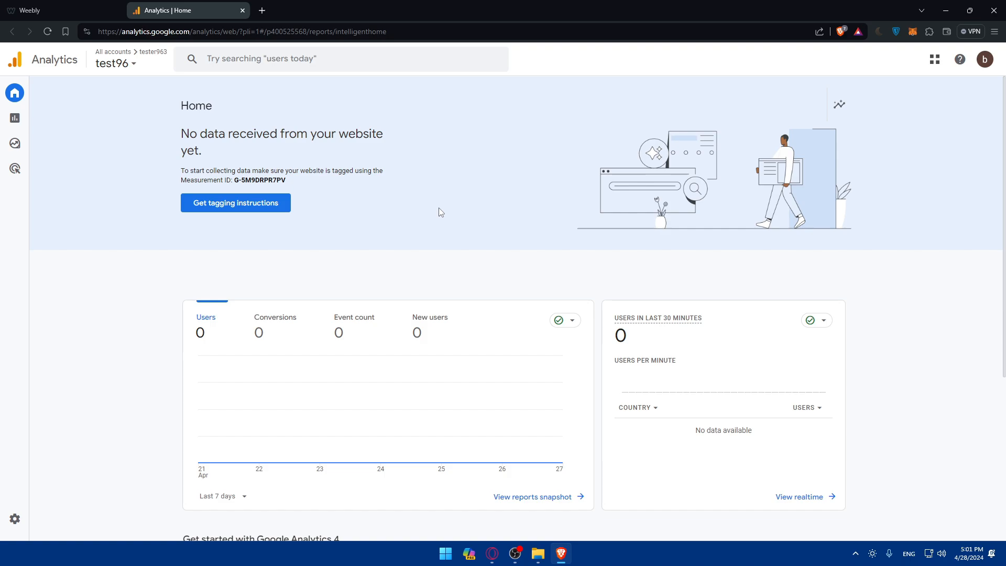
click(101, 9)
click(172, 8)
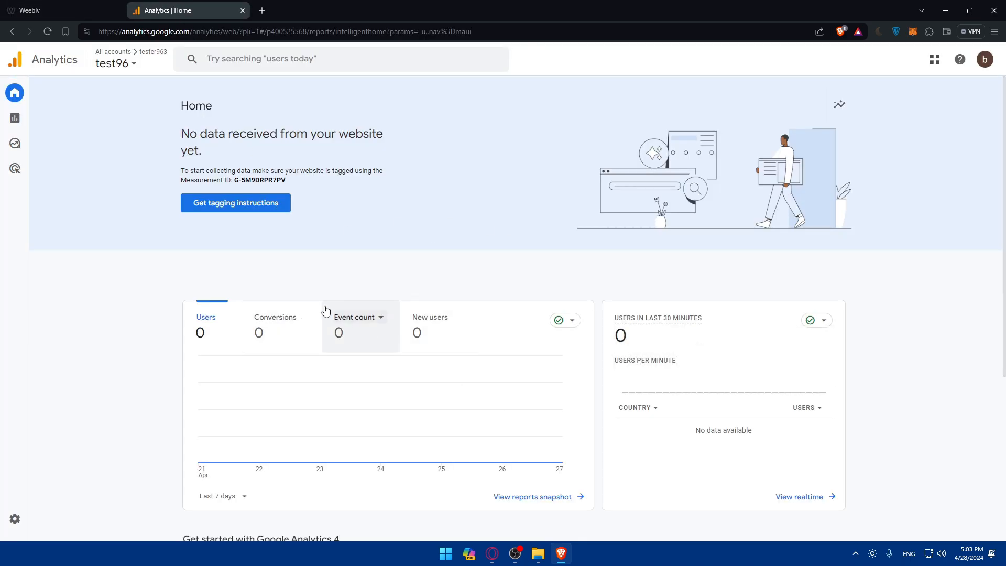
click(214, 210)
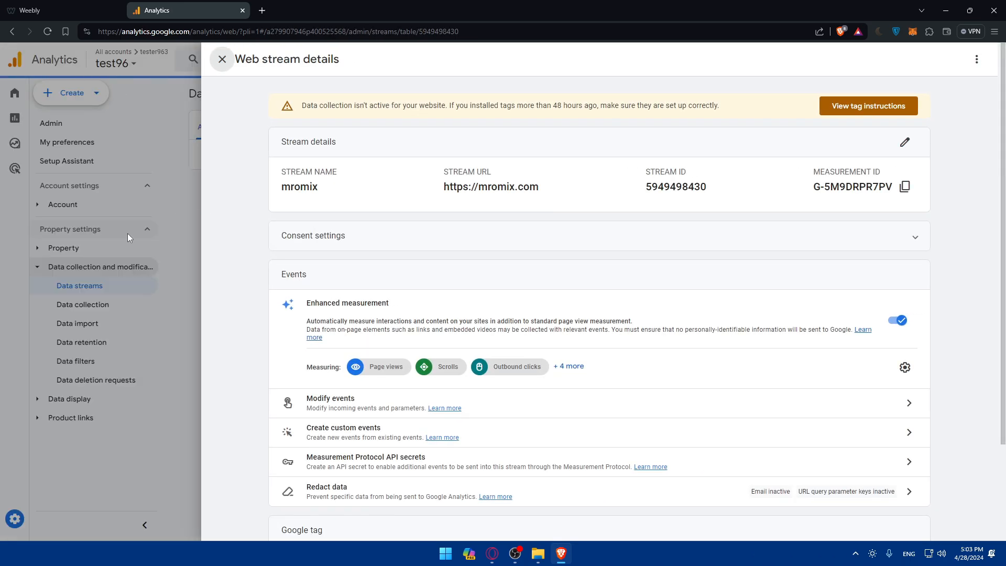
click(222, 59)
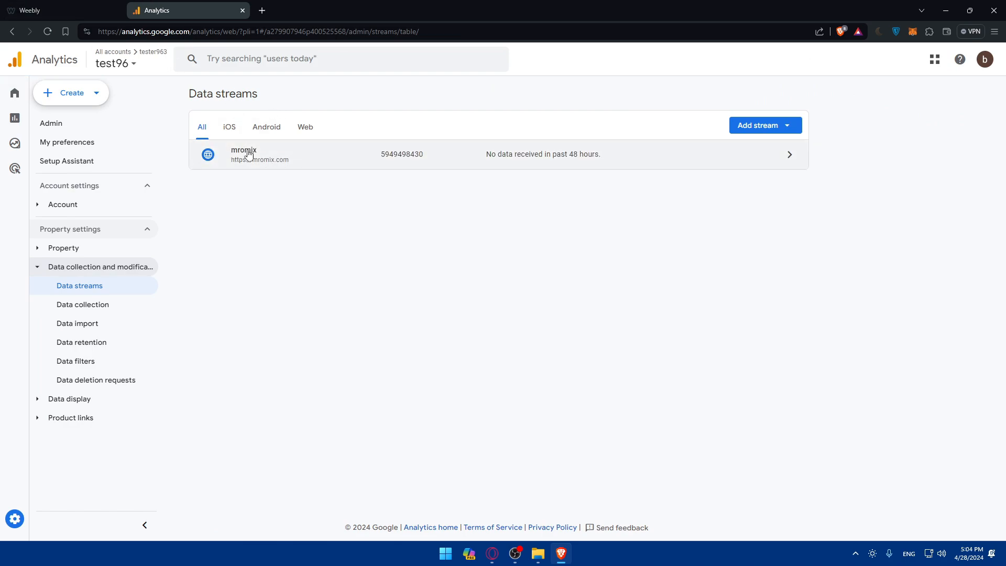
click(79, 10)
click(173, 10)
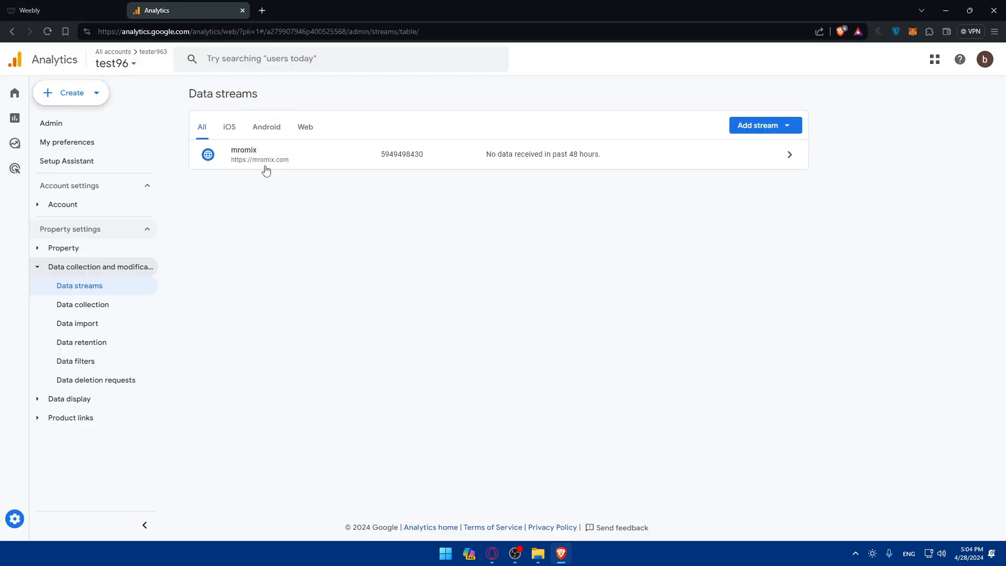
click(65, 5)
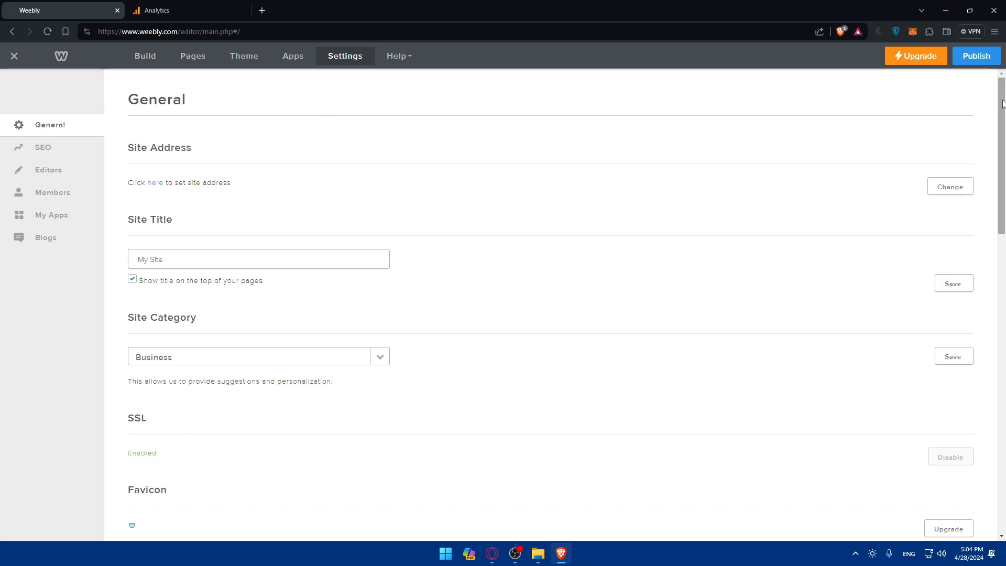
click(976, 56)
click(478, 184)
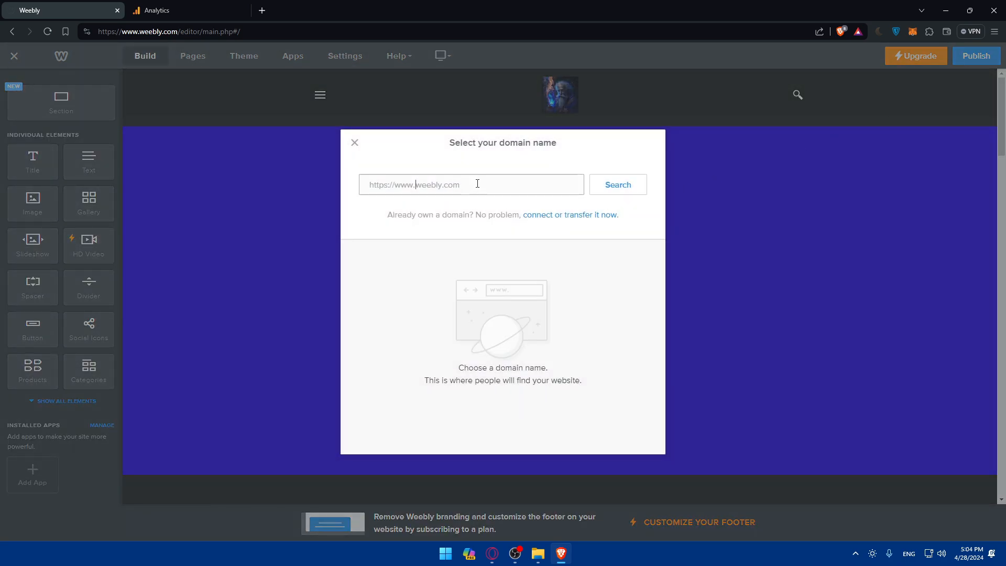
text(m,romixomix)
click(389, 168)
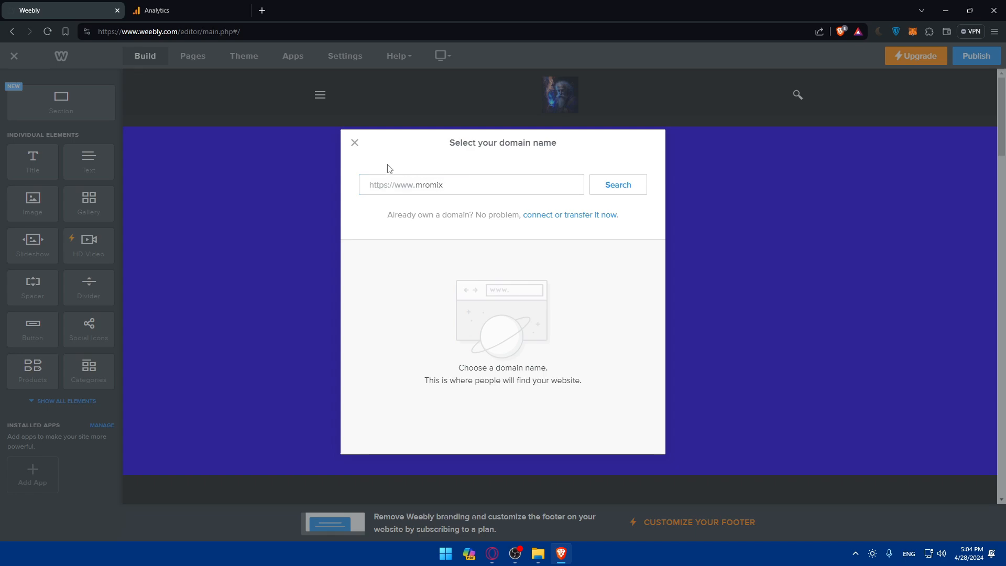
click(355, 142)
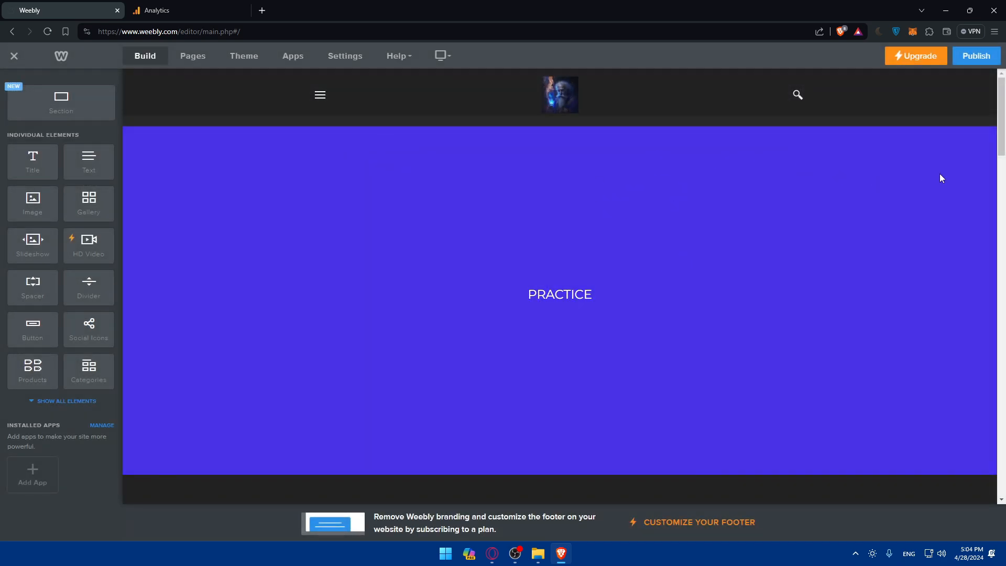
- Start publishing the site, search for the domain name mromix.com, and dismiss the domain selection dialog
click(976, 55)
click(419, 185)
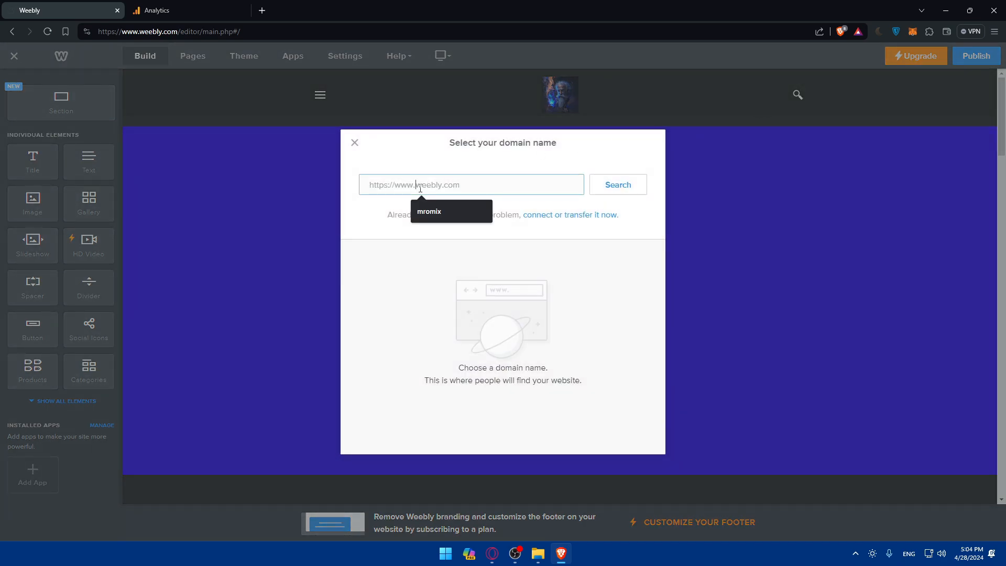
click(435, 211)
text(.com)
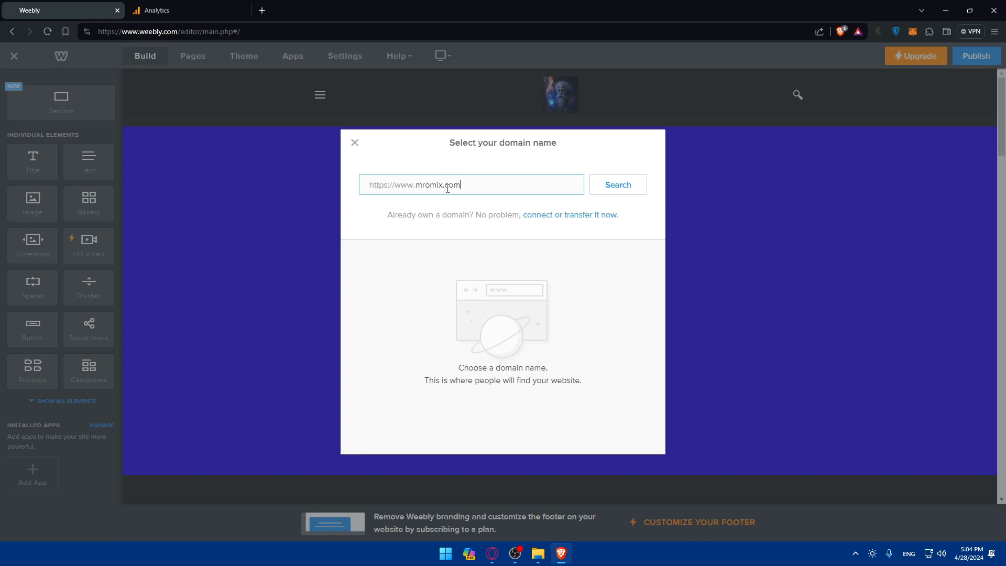
click(623, 185)
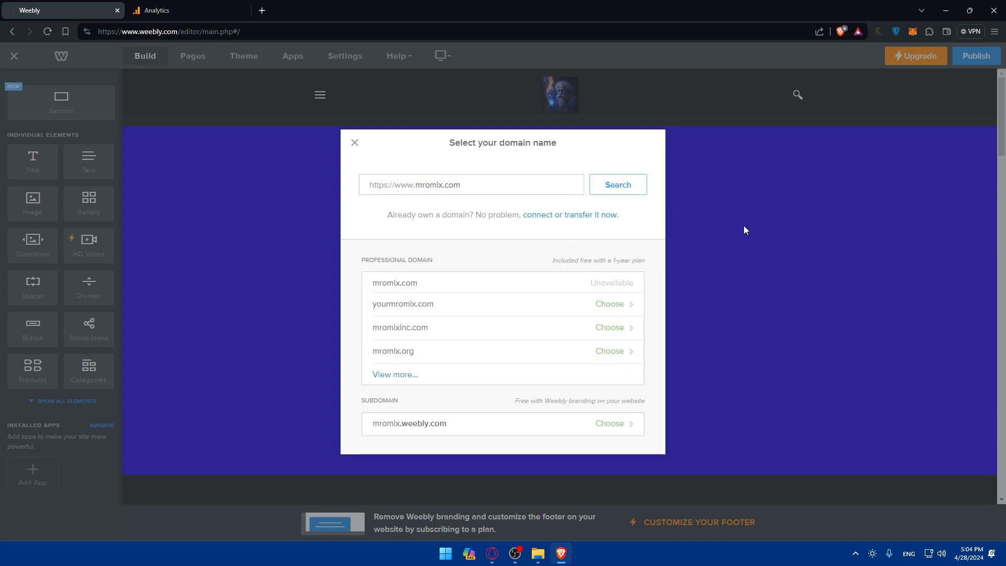
click(354, 143)
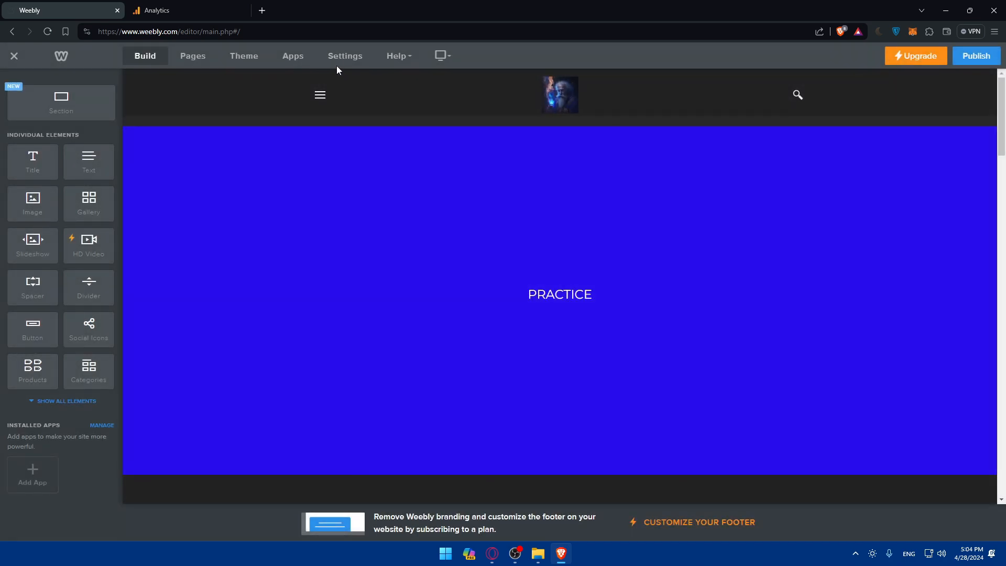
- Reopen the site's SEO settings in Weebly and switch back to Google Analytics
click(338, 59)
click(48, 146)
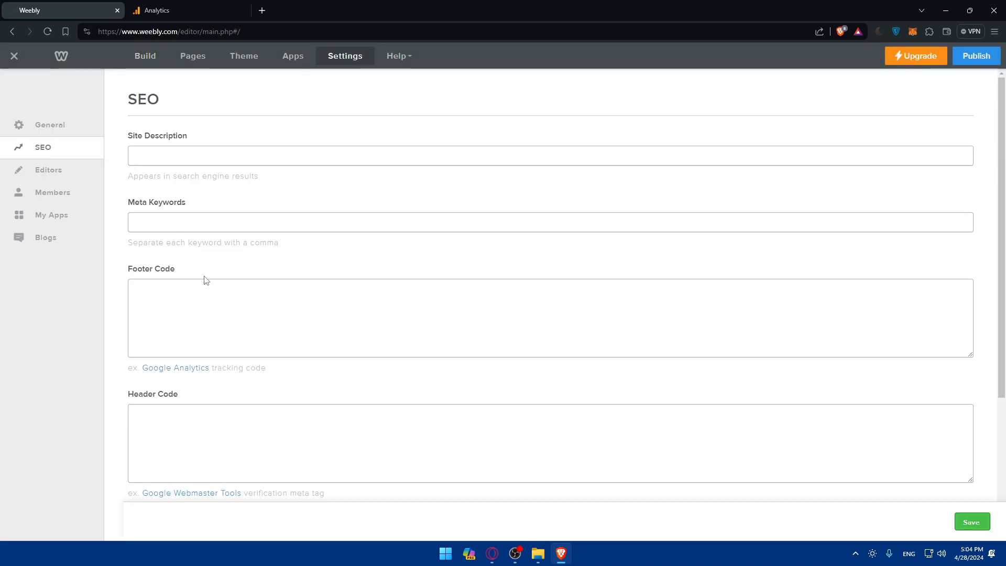
click(204, 10)
- Check the stream name and URL in the mromix web stream details, and close the details
click(397, 153)
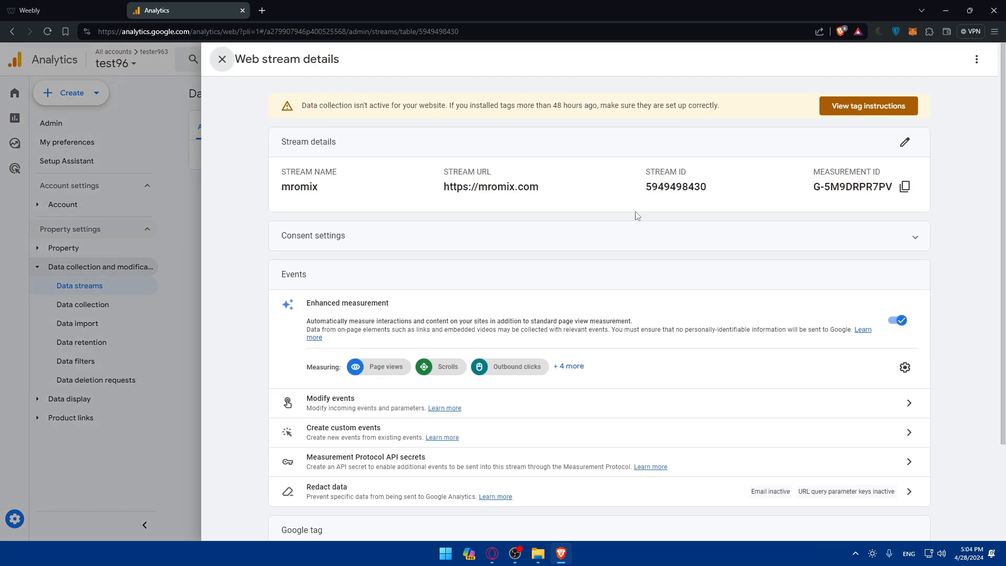
drag(327, 191, 256, 188)
click(361, 200)
drag(541, 188, 440, 188)
click(442, 189)
click(256, 126)
click(224, 60)
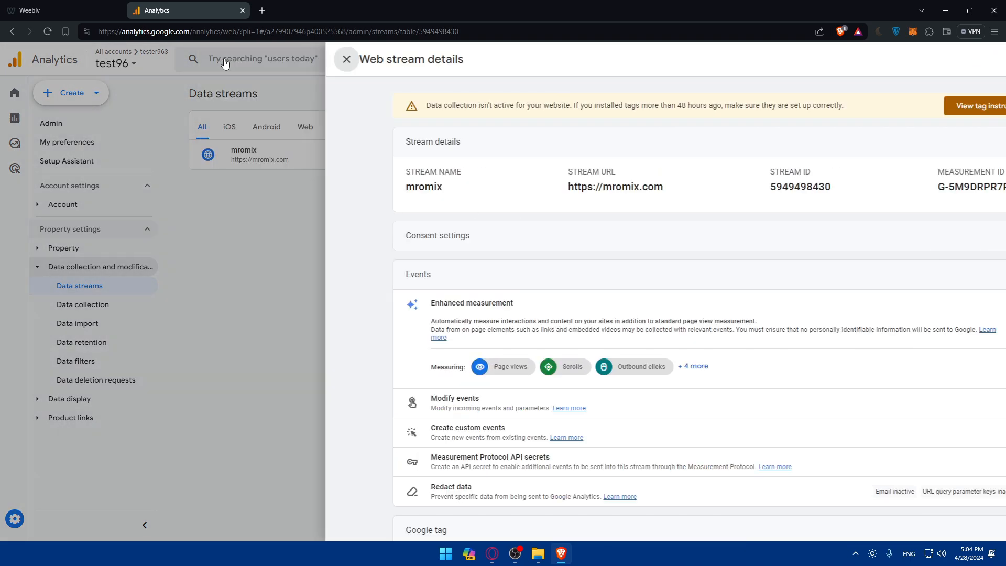
click(755, 128)
click(752, 202)
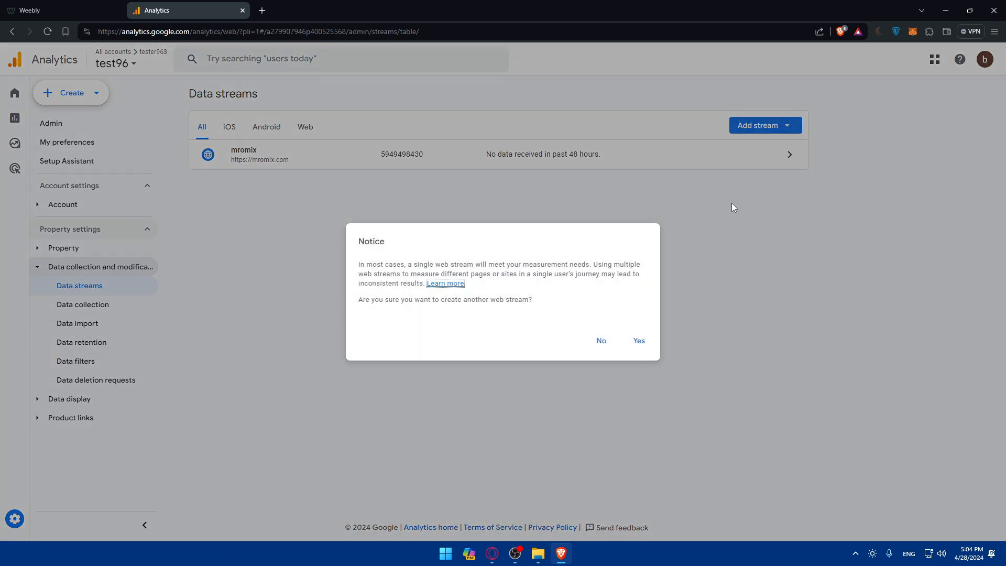
drag(353, 267, 409, 266)
click(427, 269)
click(603, 342)
- Examine the mromix web stream's details, including its events and Google tag sections, and close them
click(780, 160)
scroll(715, 310, down, 3)
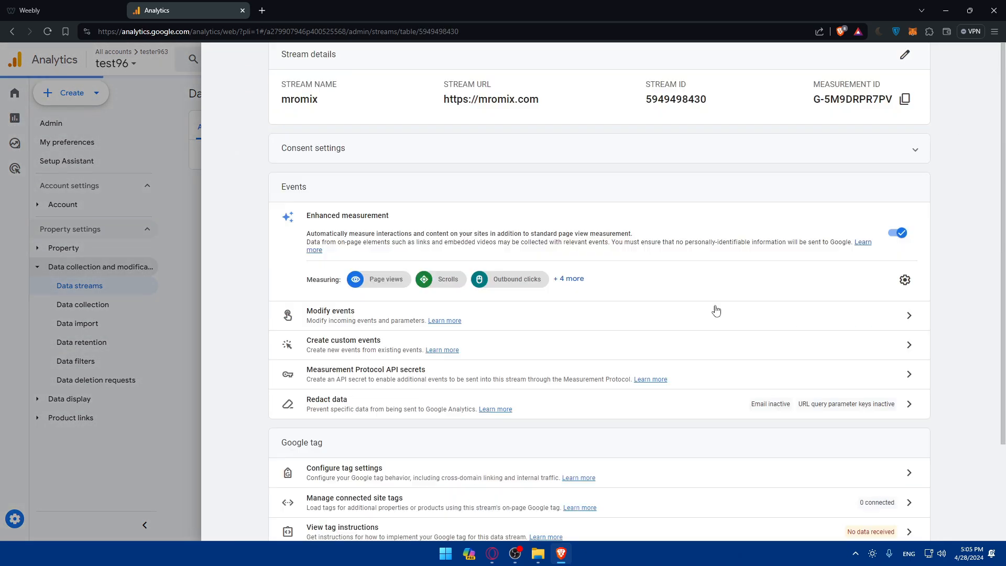
scroll(722, 303, up, 3)
scroll(766, 255, down, 3)
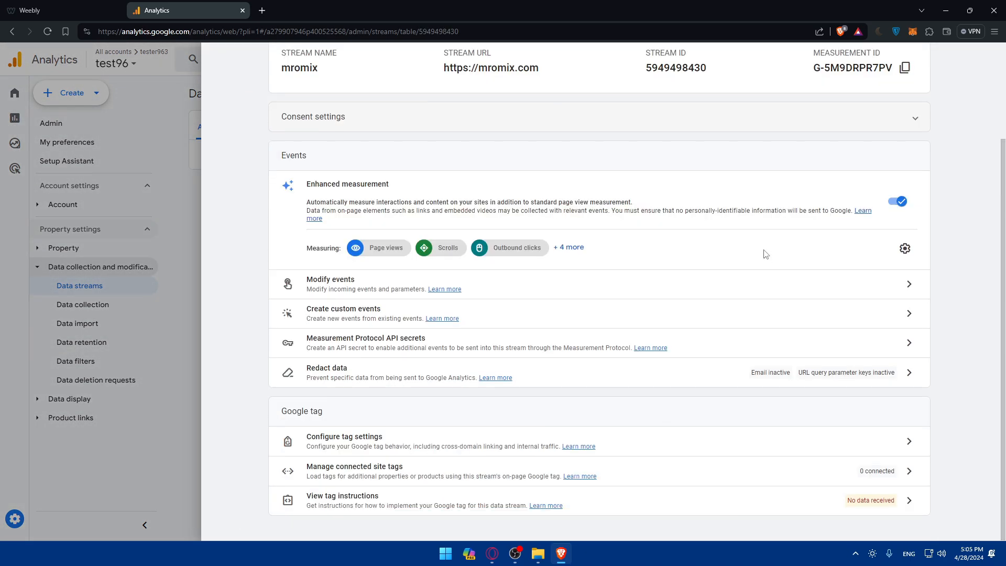
scroll(400, 155, up, 5)
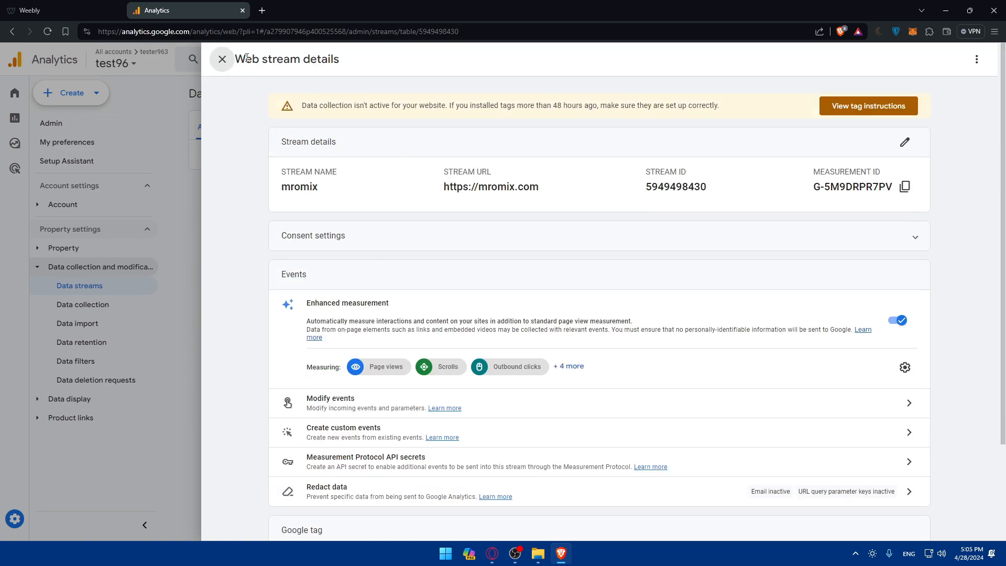
click(220, 61)
click(760, 127)
click(766, 211)
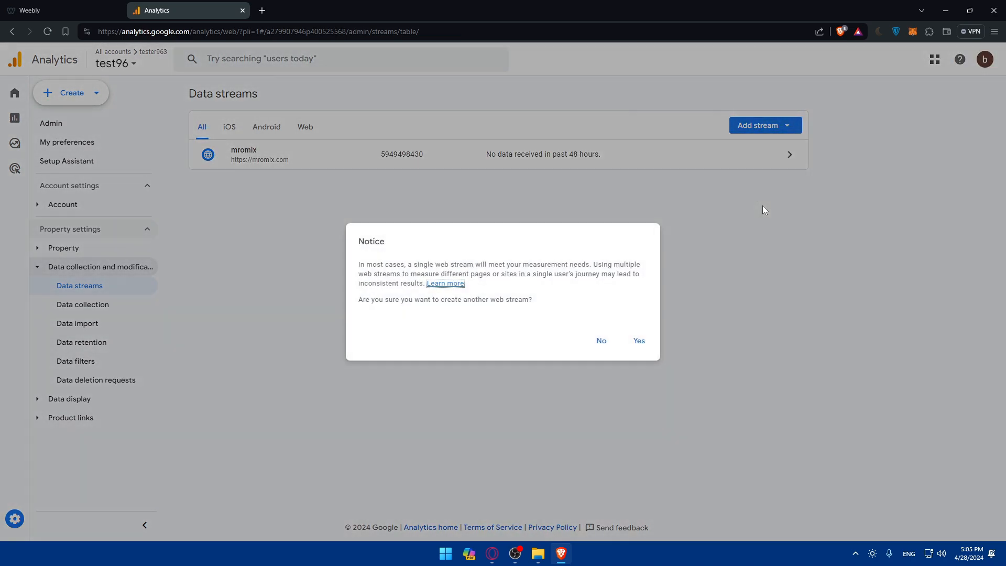
click(645, 338)
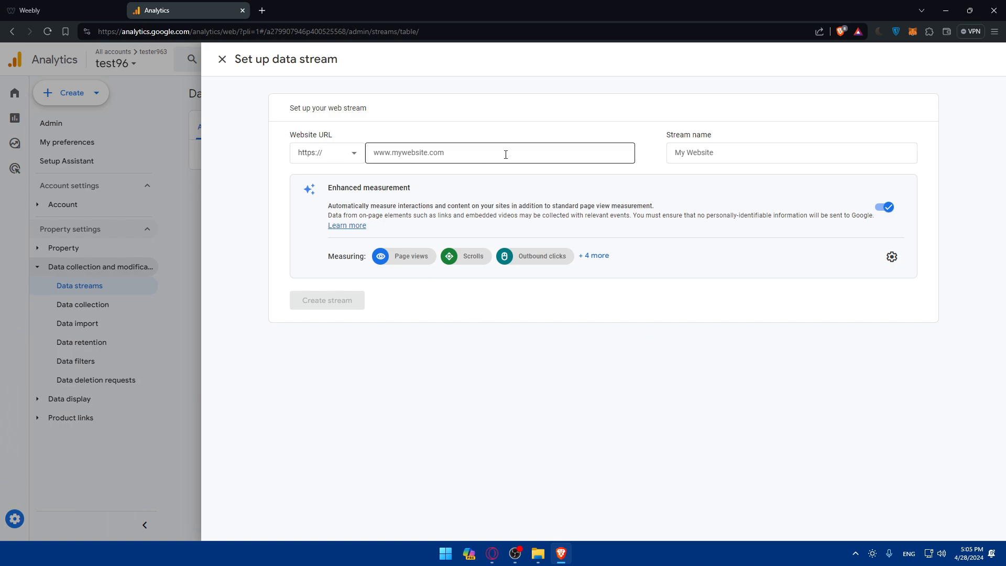
click(424, 148)
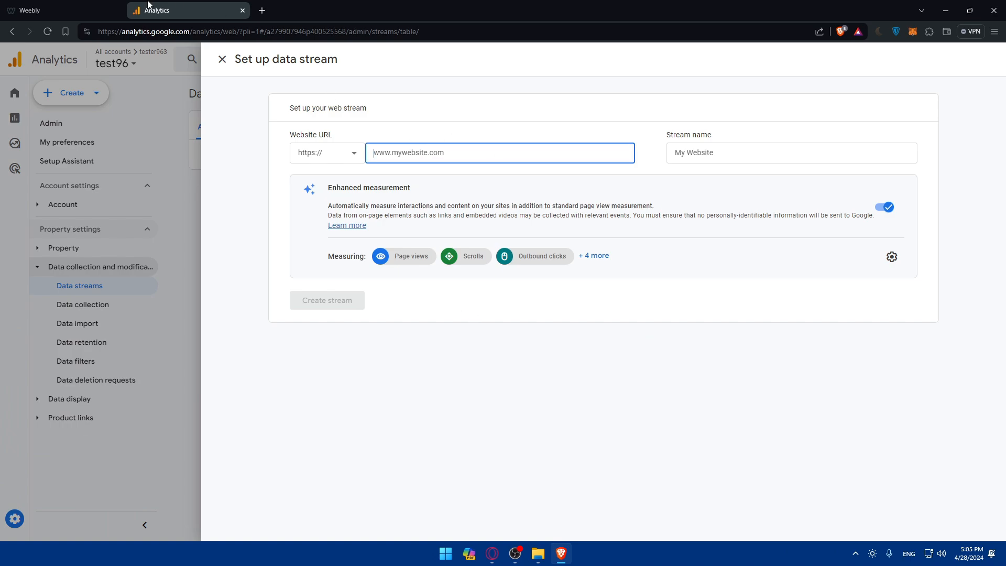
click(47, 8)
click(169, 5)
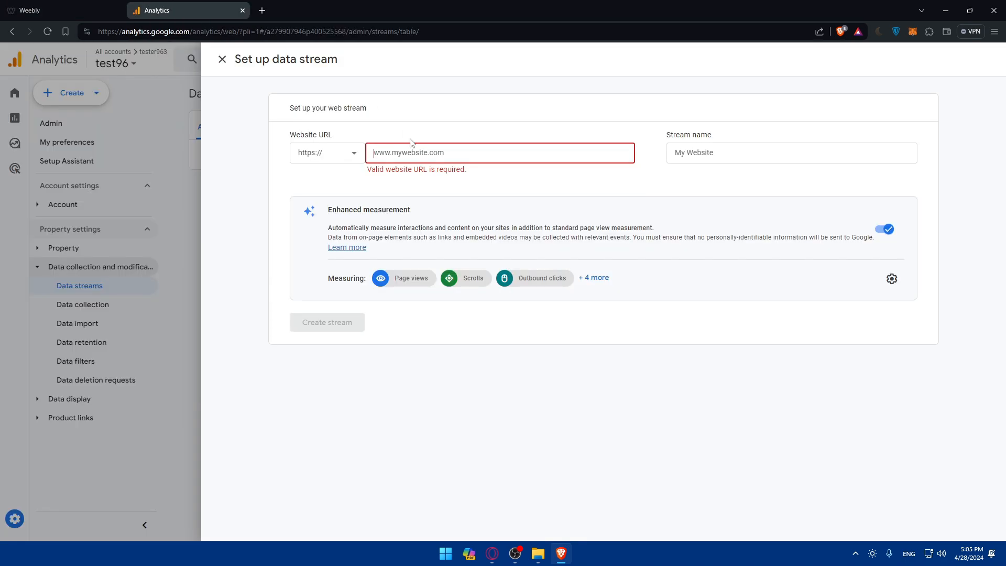
text(mromix.com)
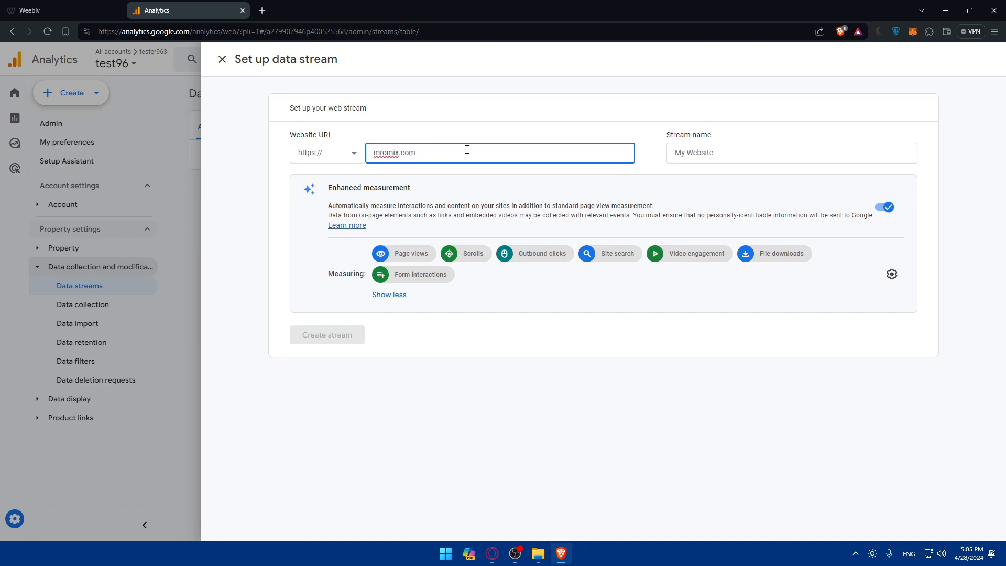
click(668, 154)
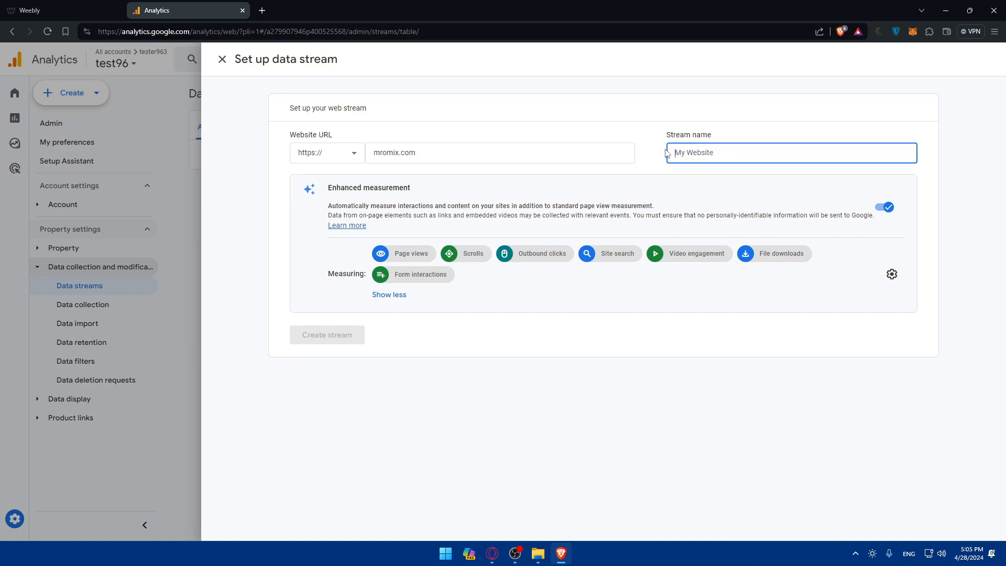
text(test)
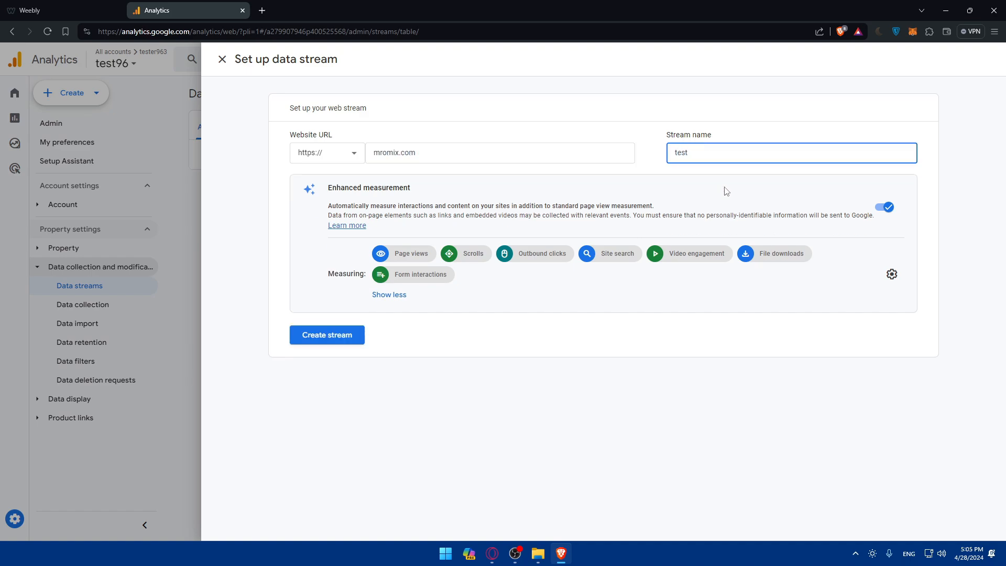
click(346, 334)
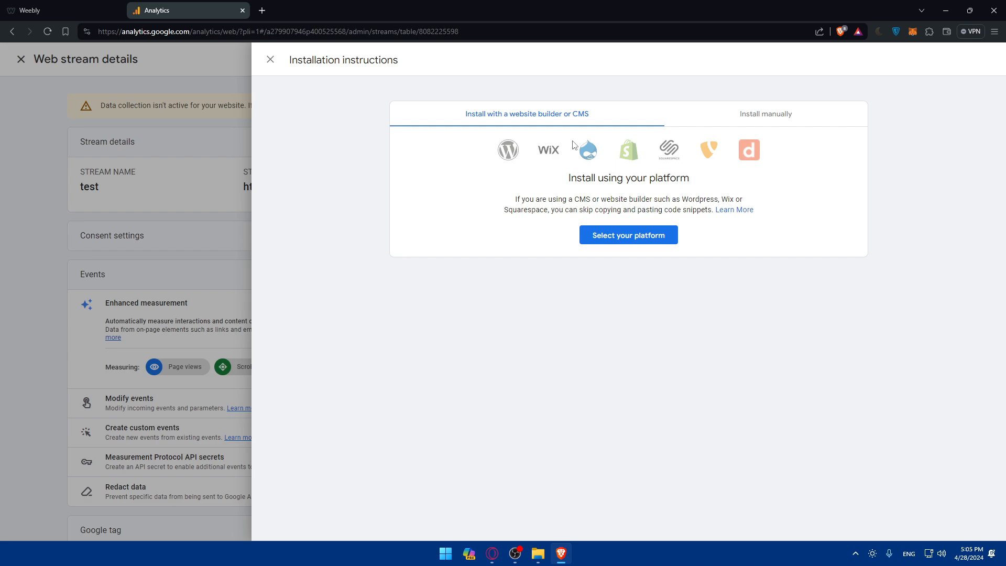
- Copy the Google tag from the manual installation instructions into the Footer Code field of Weebly's SEO settings and save
click(749, 120)
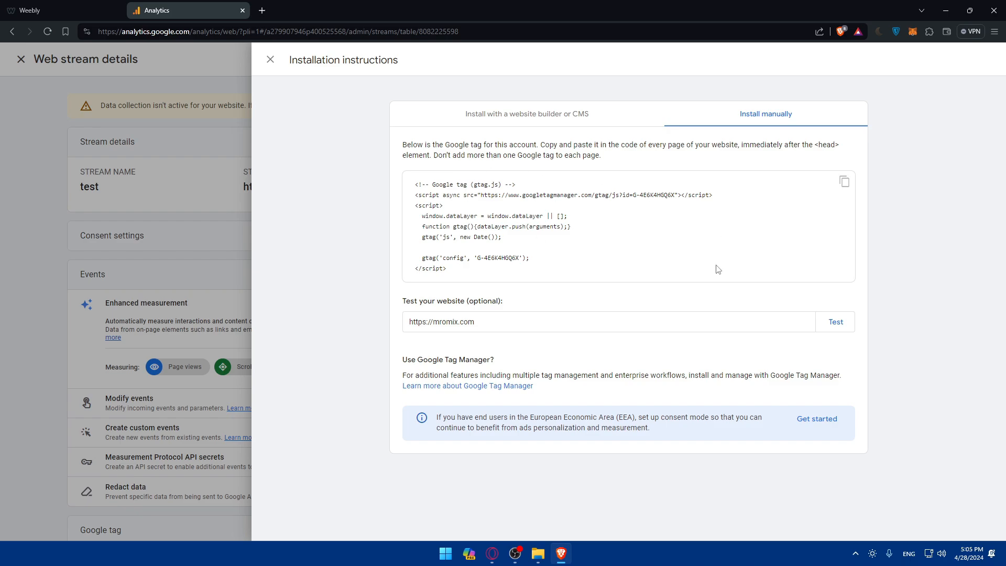
click(845, 182)
click(57, 11)
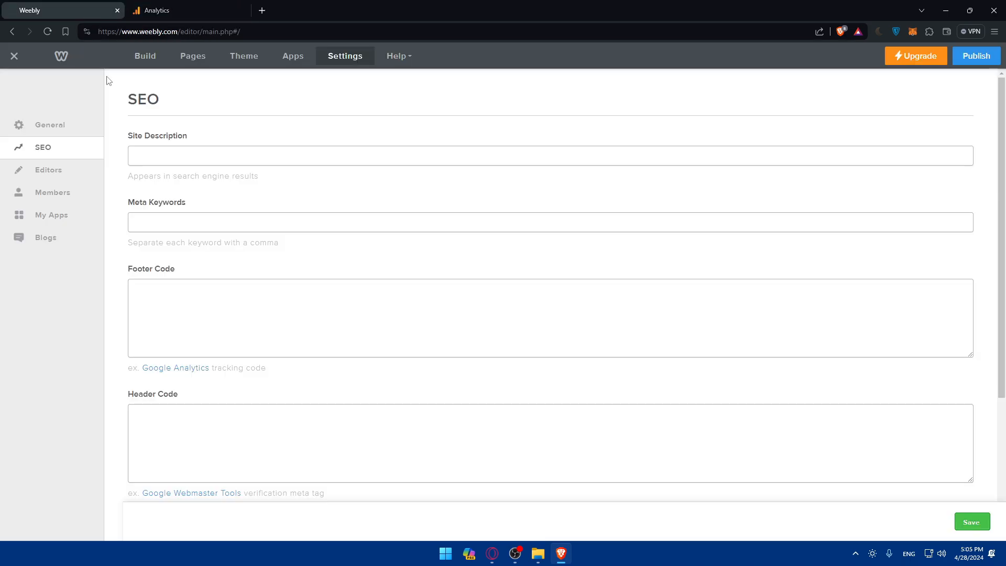
click(184, 298)
key(ctrl+v)
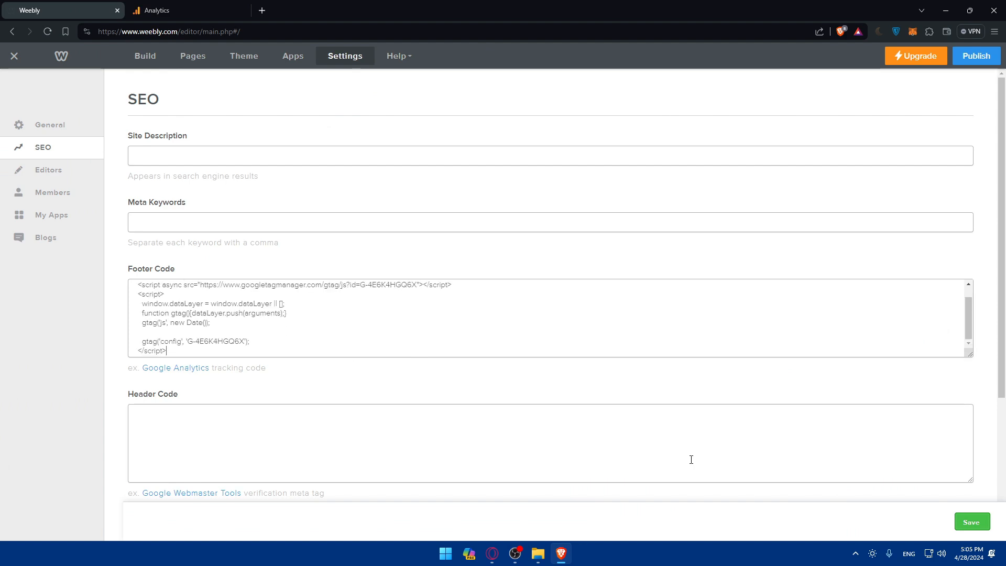
click(965, 523)
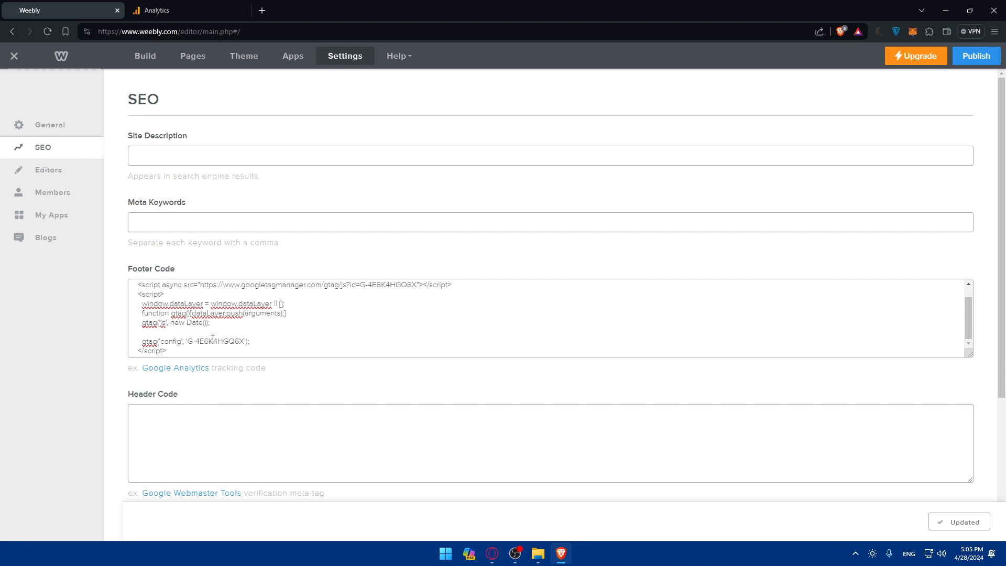
- Switch back to Google Analytics and close the installation instructions of the test stream
click(231, 10)
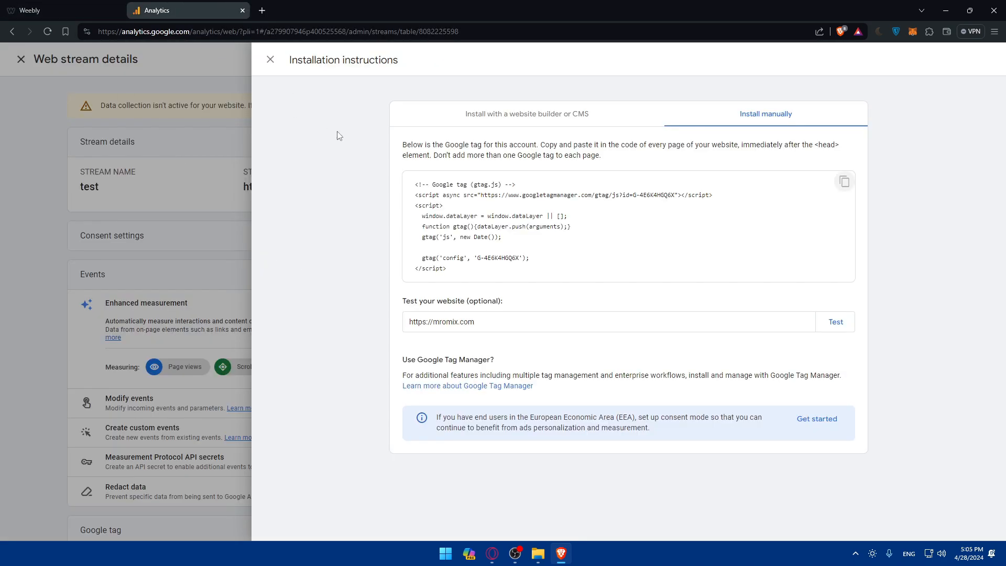
click(272, 60)
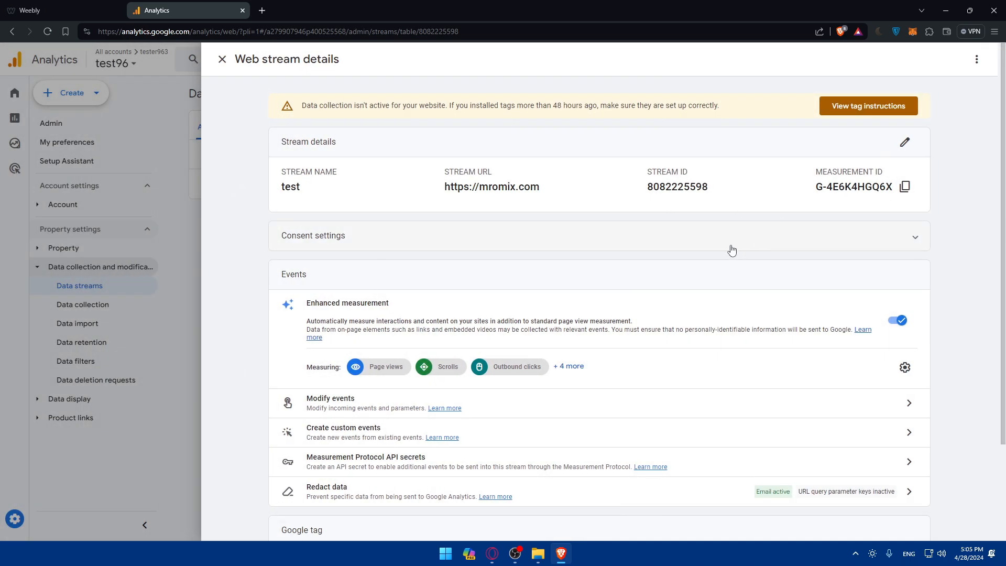
- Read the data collection notice in the test stream's details and close the details
drag(302, 105, 365, 119)
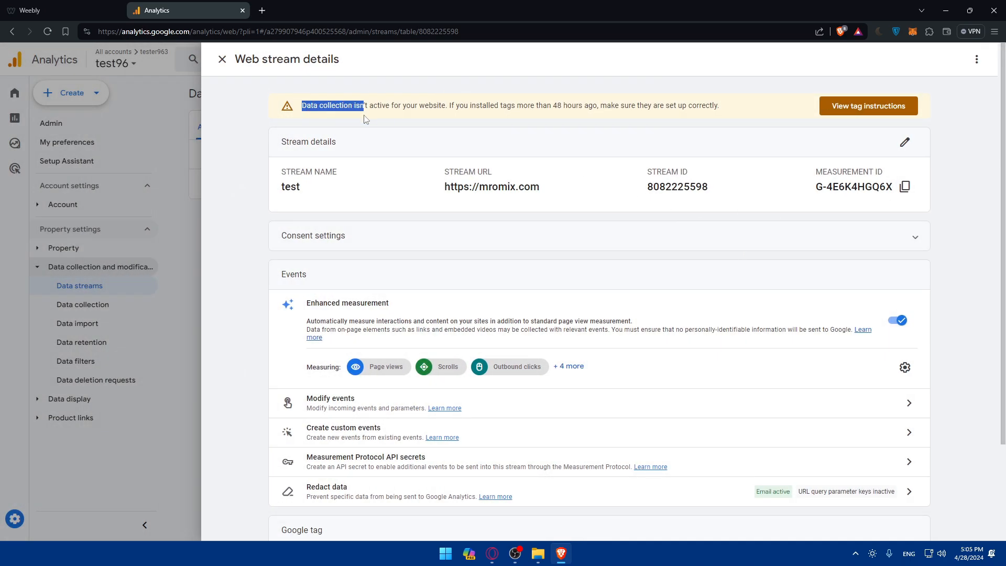
click(390, 109)
drag(456, 110, 496, 107)
click(519, 108)
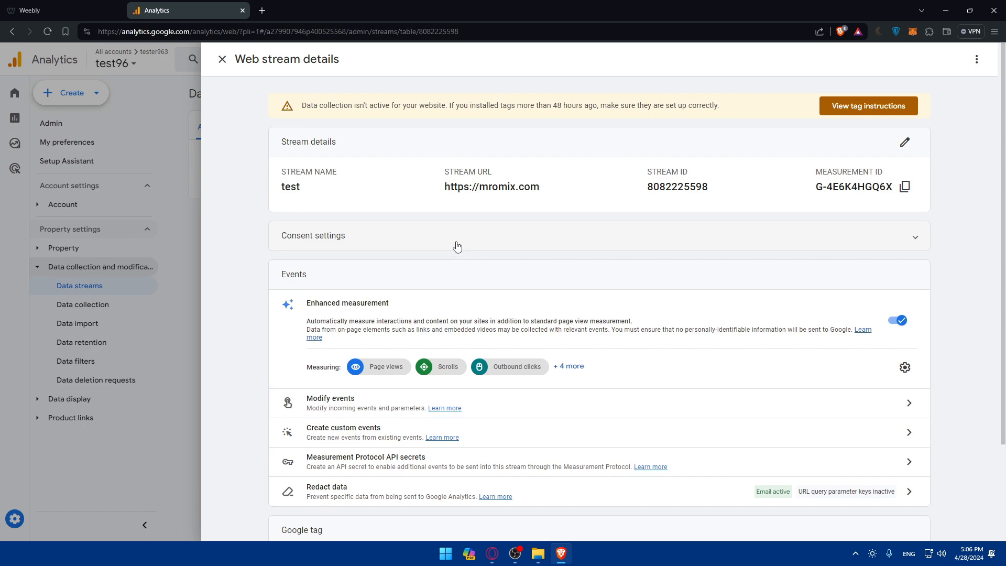
click(175, 210)
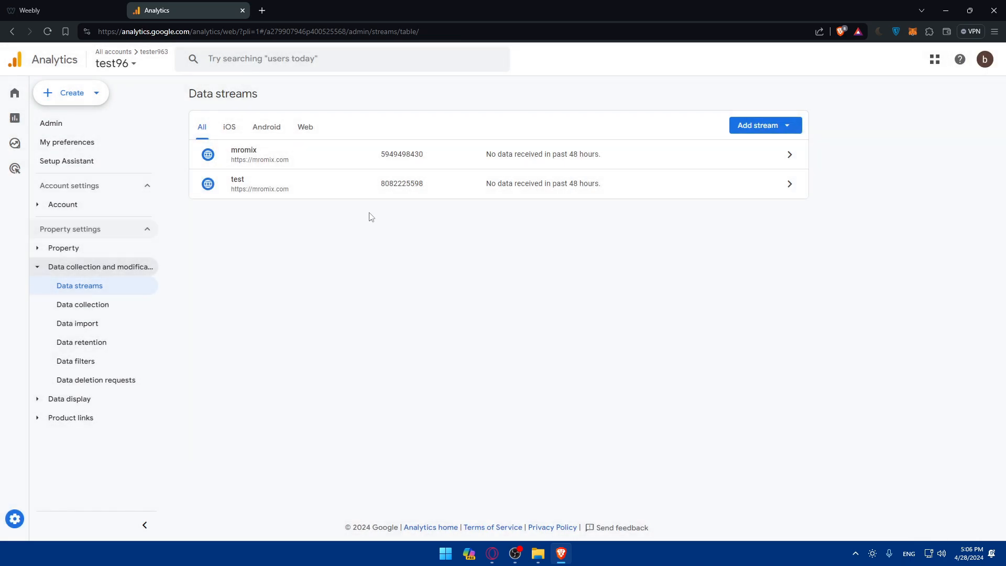
- Reopen the test stream, view the website platforms offered in its tag installation instructions, and close the instructions
click(323, 195)
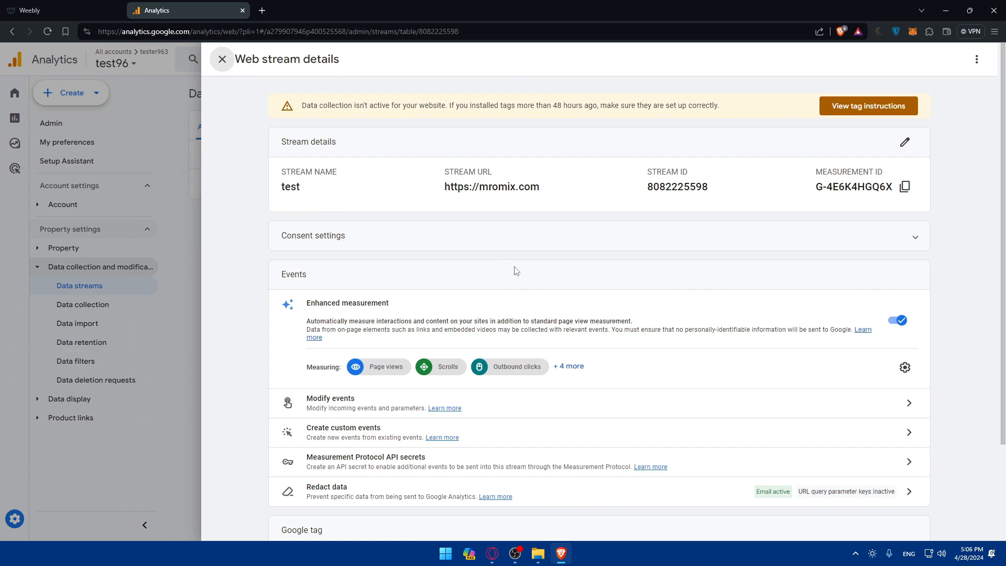
click(854, 110)
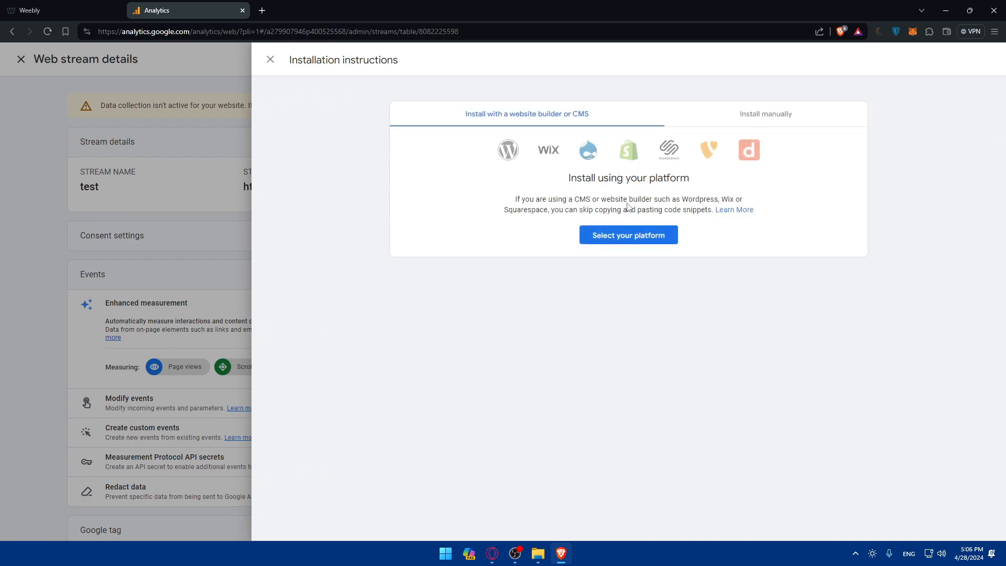
click(620, 239)
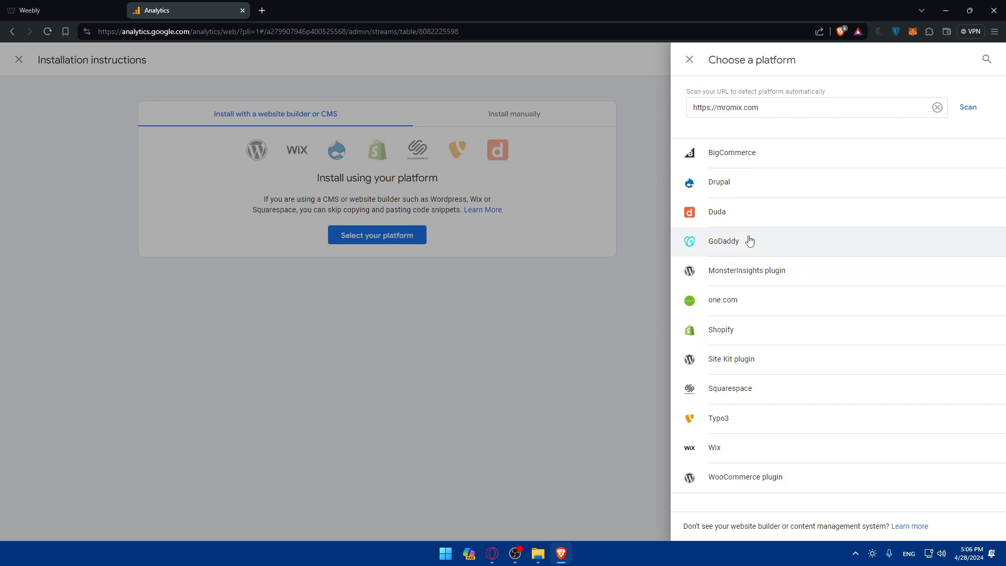
click(552, 283)
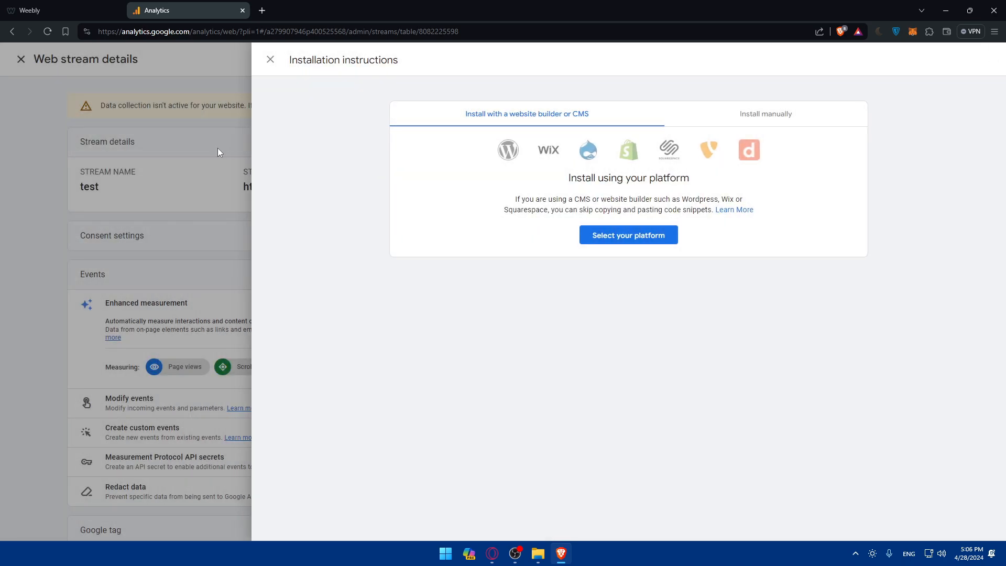
click(265, 61)
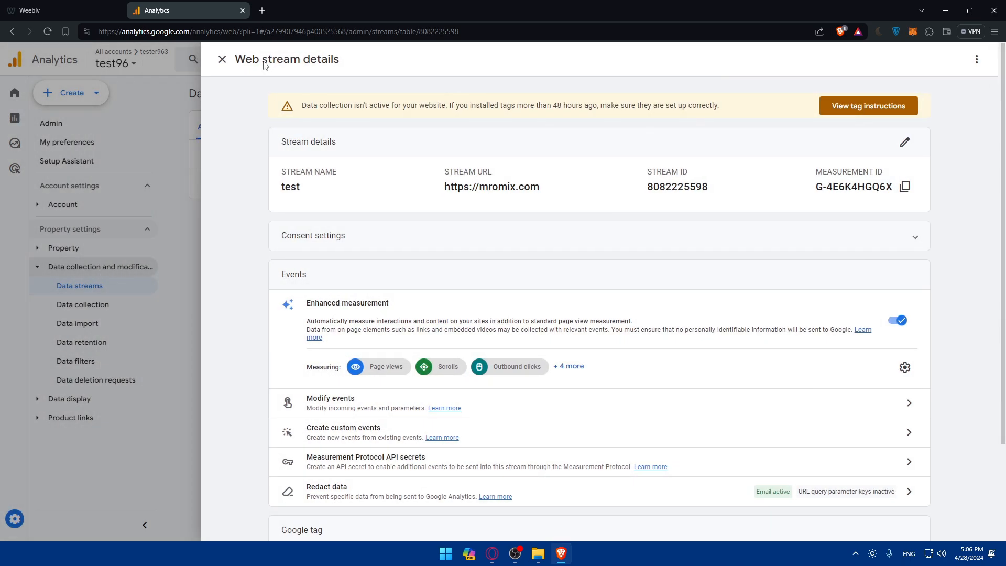
- Review the test stream's Events and Google tag sections and return to the data streams list
scroll(633, 217, down, 2)
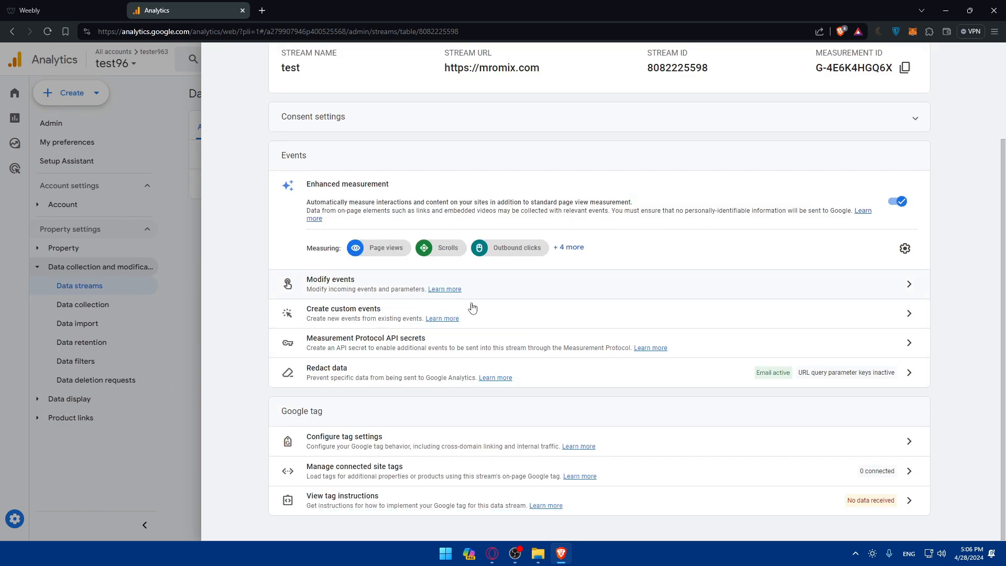
scroll(505, 301, up, 2)
click(194, 239)
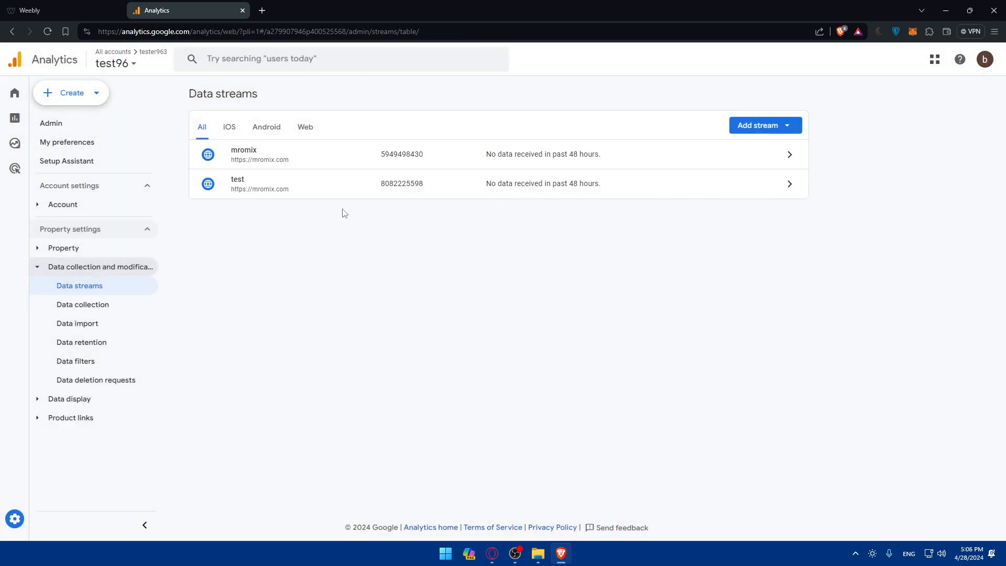
click(789, 184)
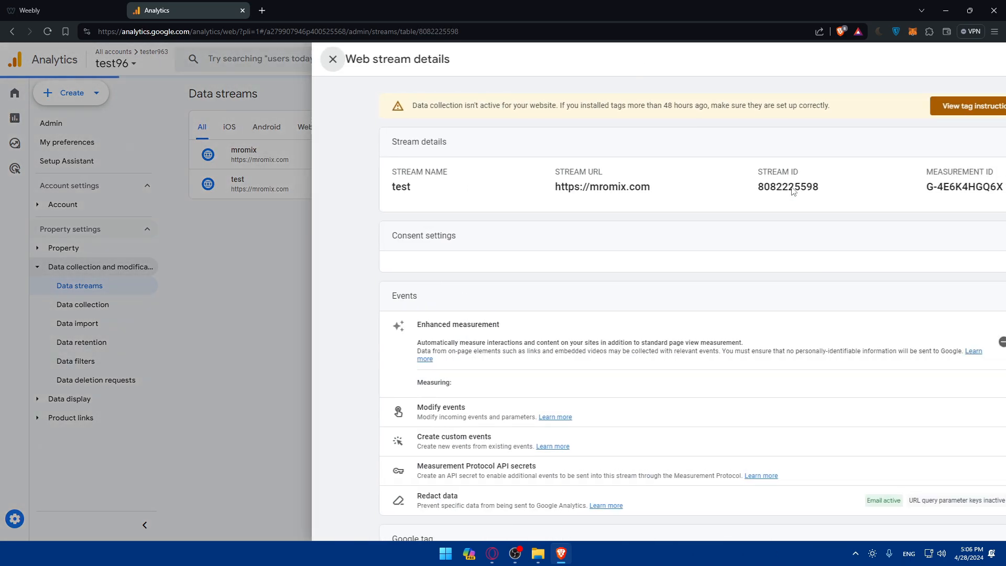
click(158, 169)
- Check the Footer Code in Weebly's SEO settings, and switch back to Google Analytics to open its reports
click(30, 9)
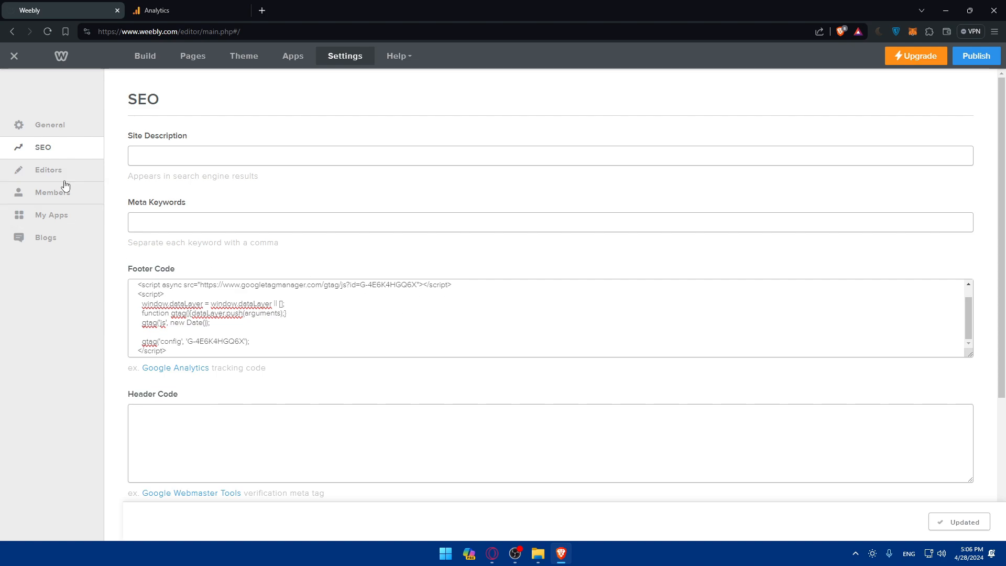
key(ctrl+Tab)
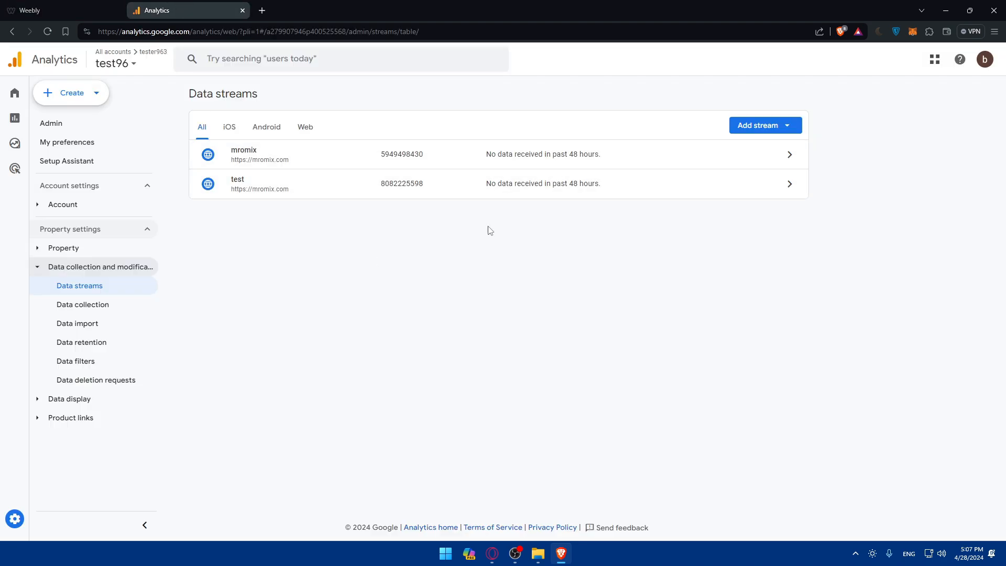
click(15, 119)
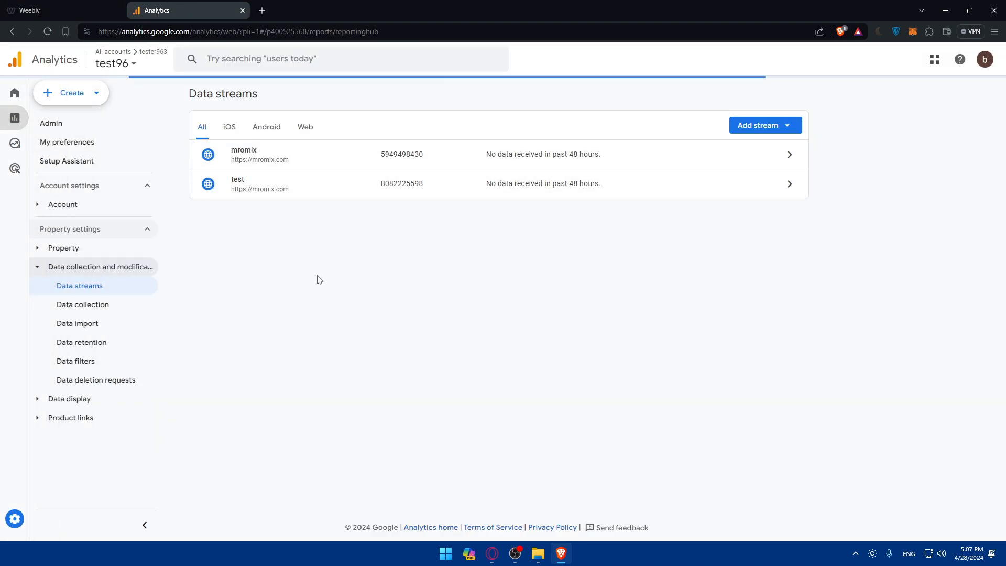